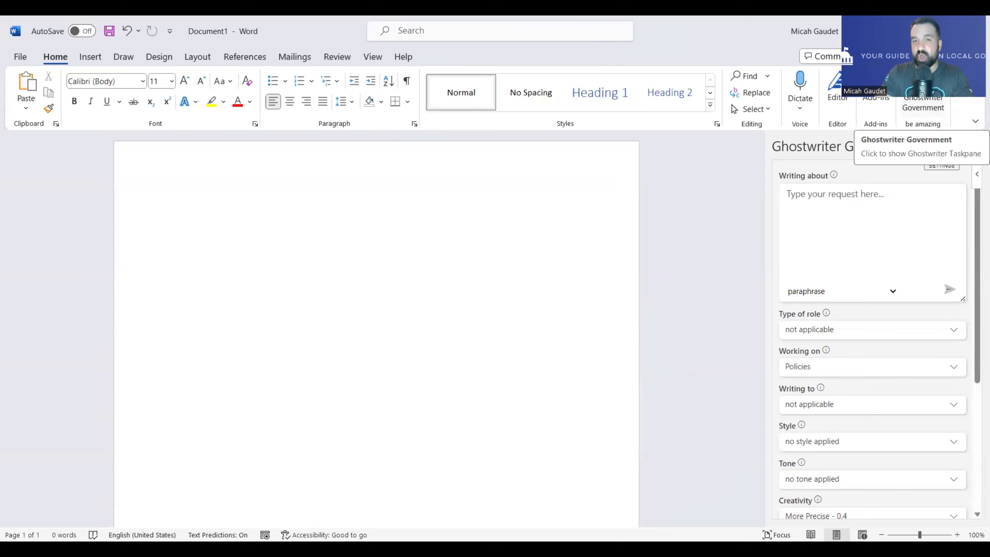
Enter the prompt 'please write a purchasing policy for the city of abilene, tx' and set the role to Finance
left_click(827, 206)
type("please ")
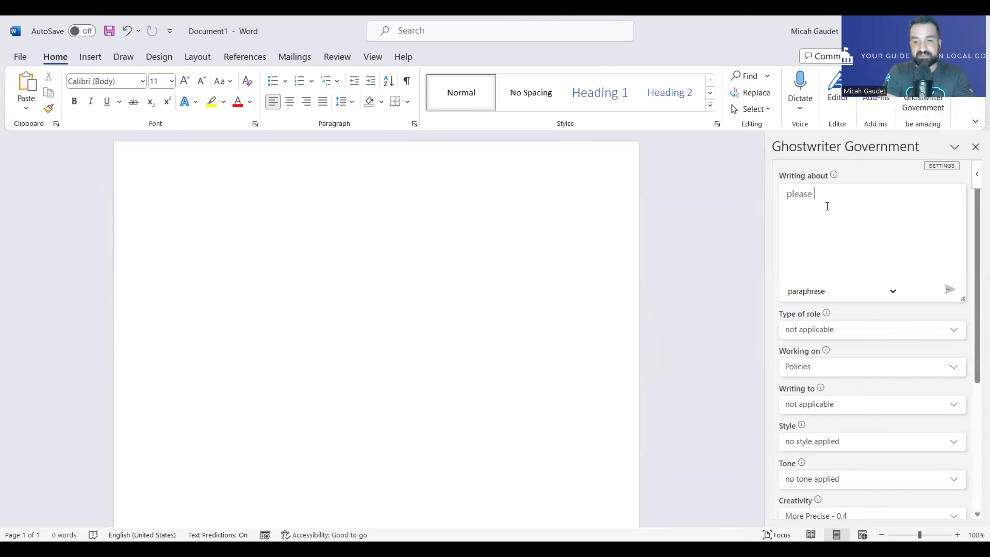
type("write a purc")
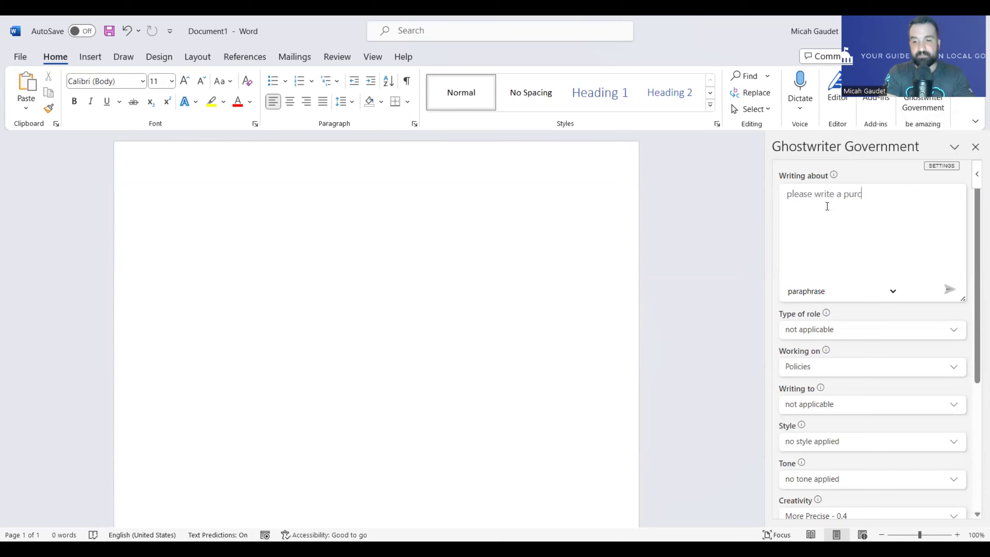
type("hasing policy f")
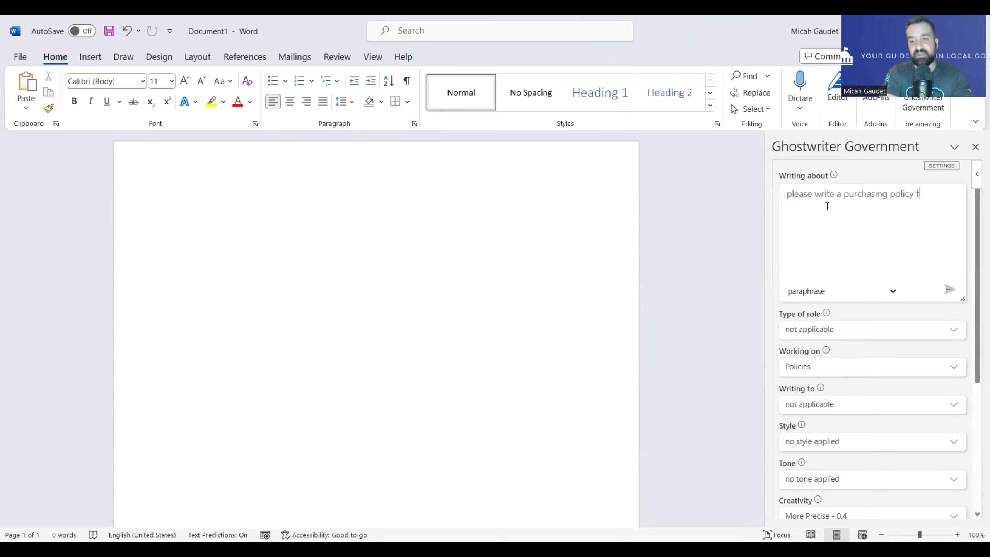
type("or the city of")
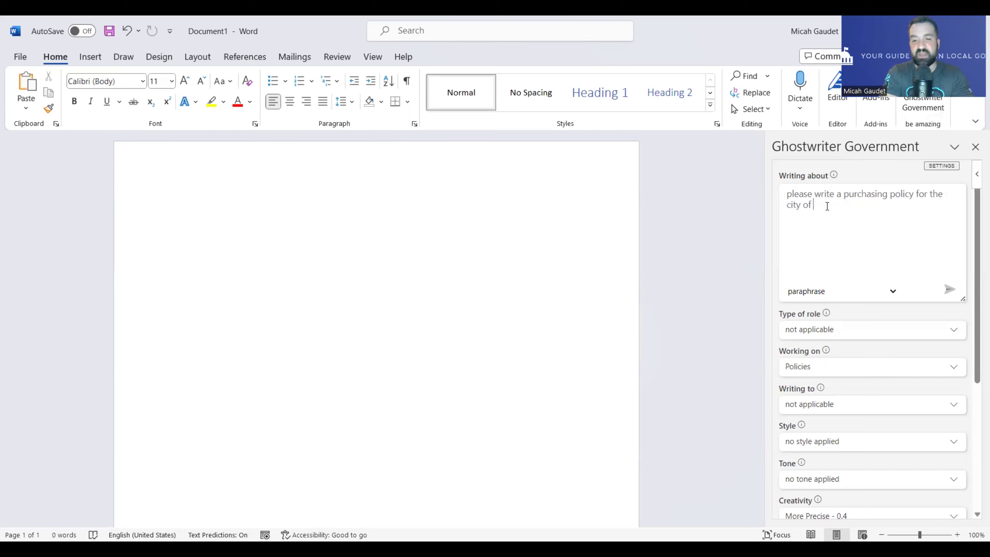
type(" abilene, tx")
left_click(875, 335)
scroll(858, 314, "down", 5)
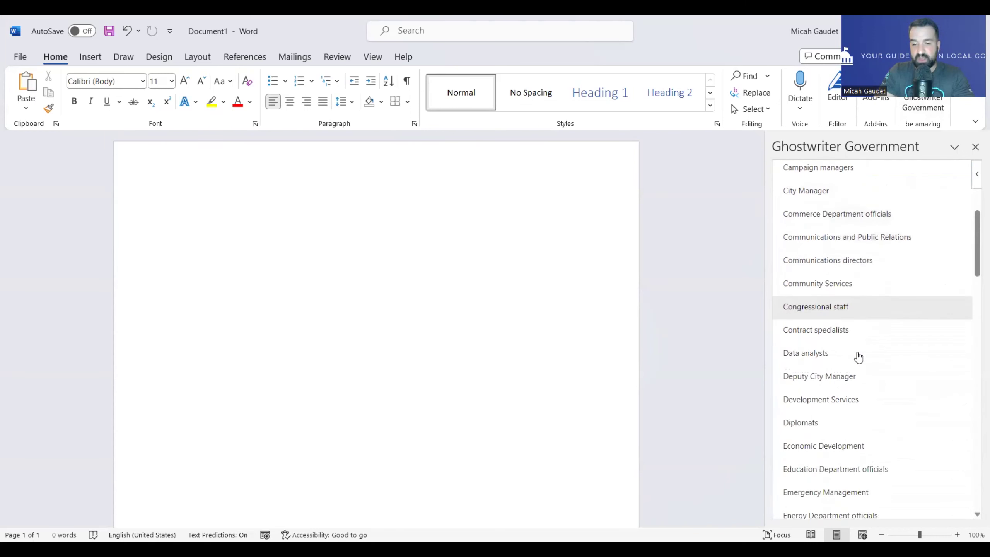
scroll(855, 365, "down", 3)
scroll(842, 401, "down", 4)
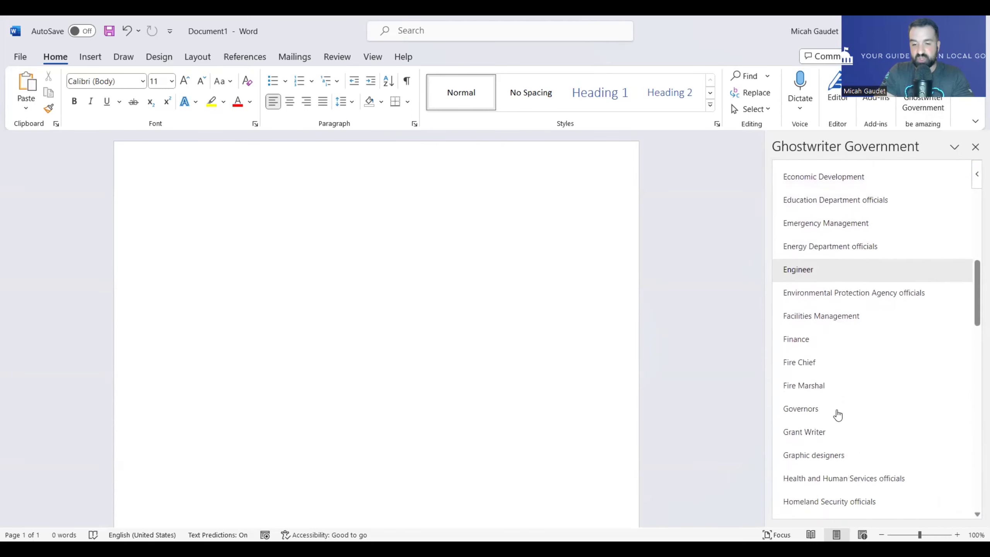
left_click(836, 343)
Keep Policies, audience not applicable and More Precise - 0.4 creativity, and set the length to Long
left_click(869, 371)
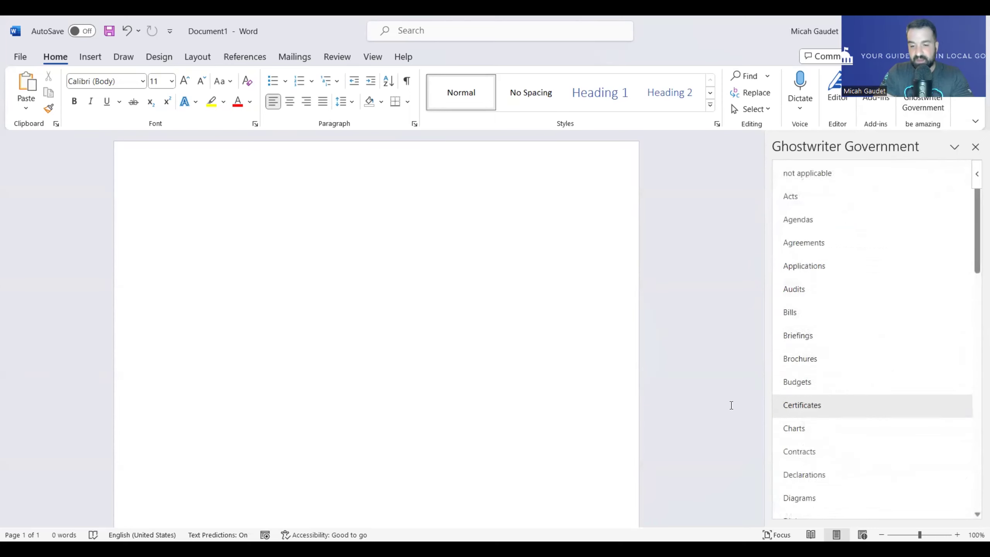
left_click(955, 147)
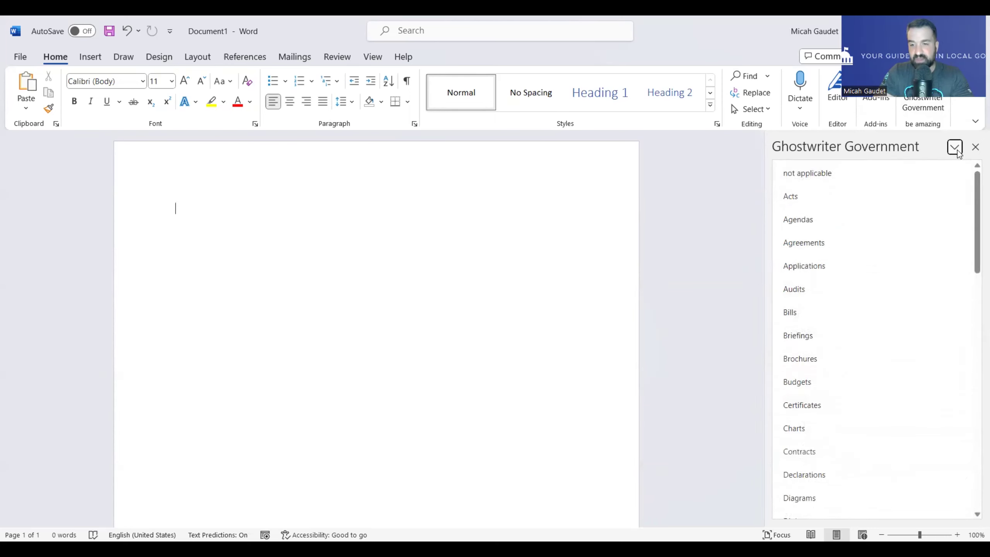
scroll(819, 238, "down", 6)
scroll(832, 339, "down", 5)
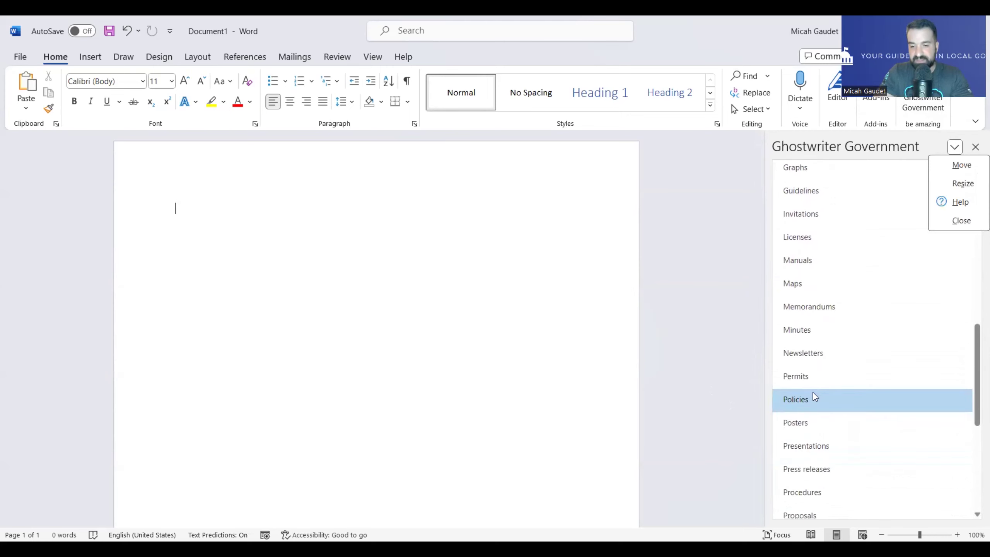
left_click(817, 390)
left_click(862, 295)
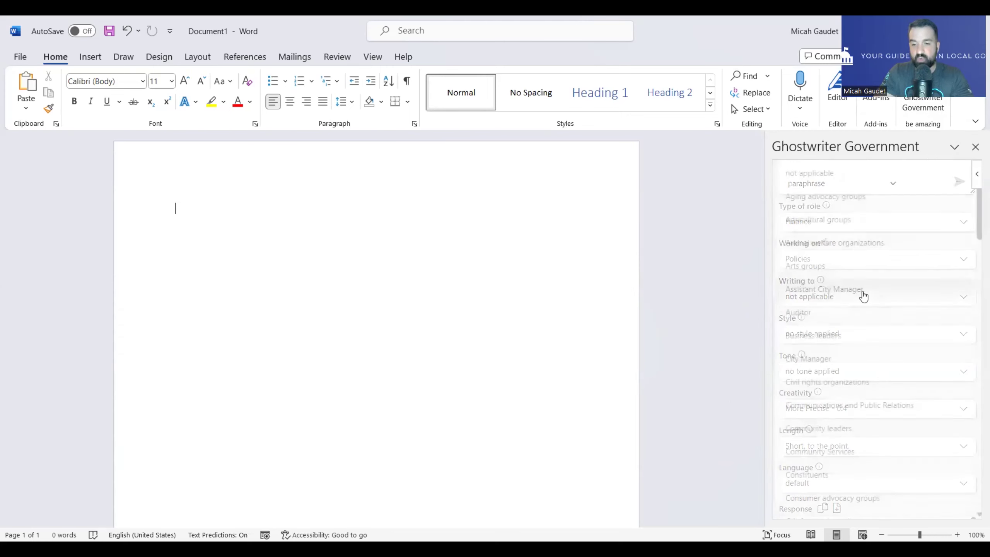
left_click(818, 173)
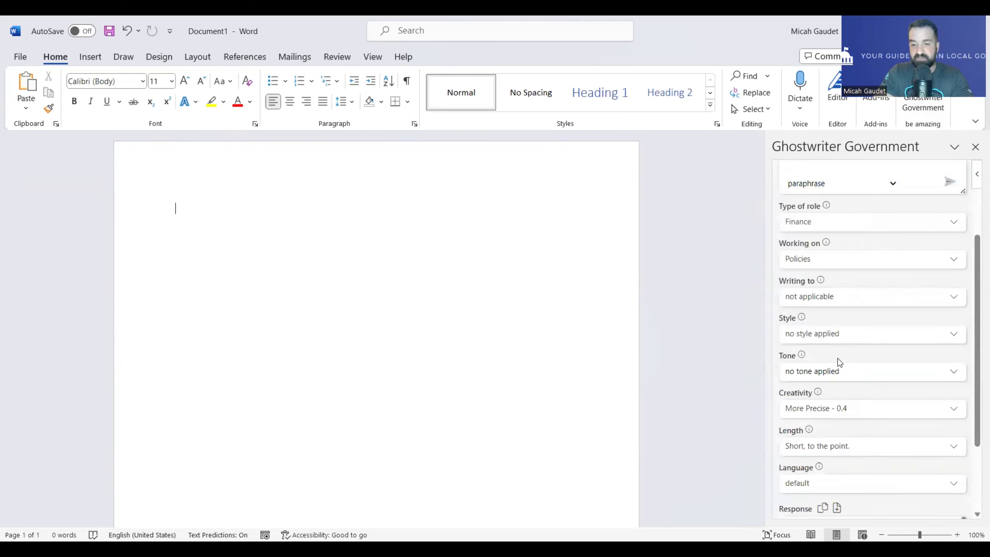
scroll(838, 358, "down", 3)
left_click(853, 309)
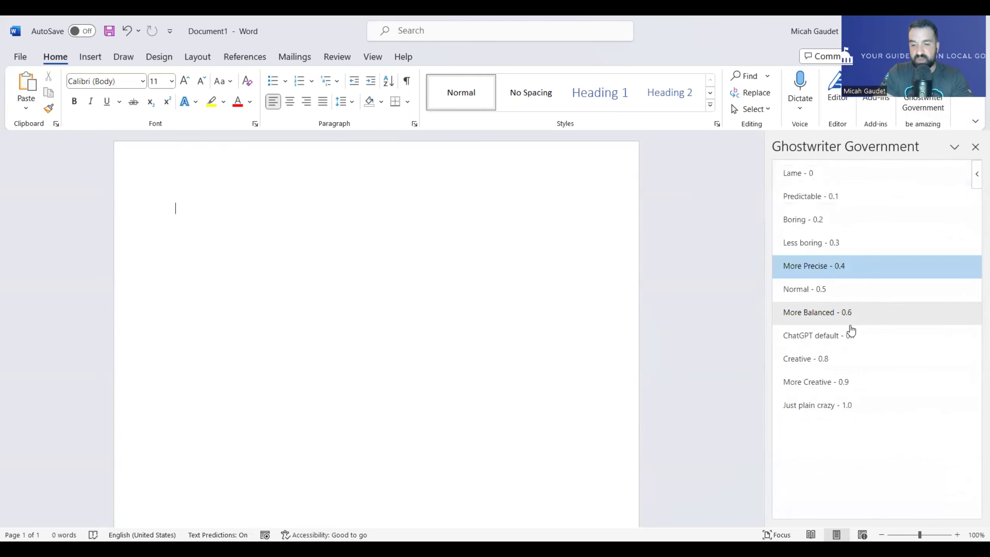
left_click(842, 270)
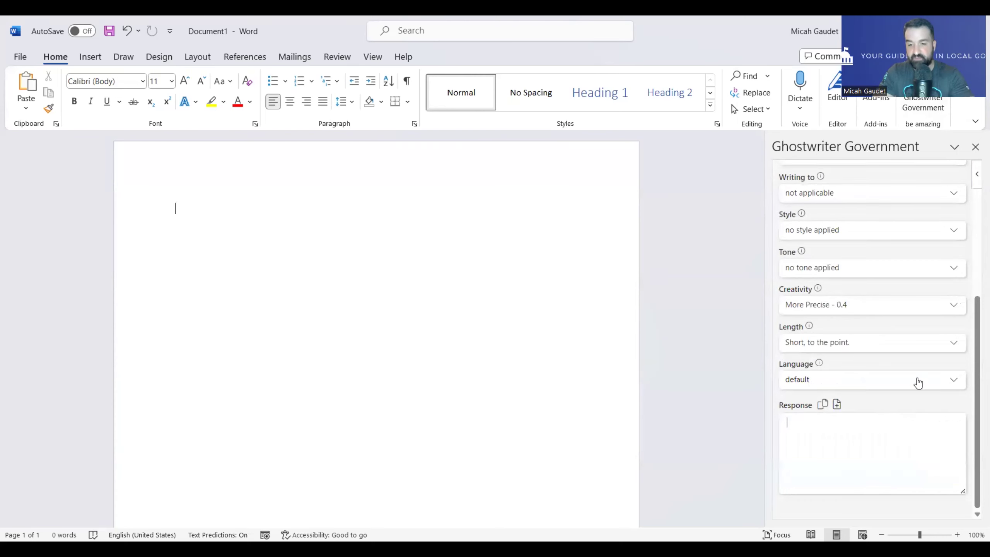
left_click(933, 345)
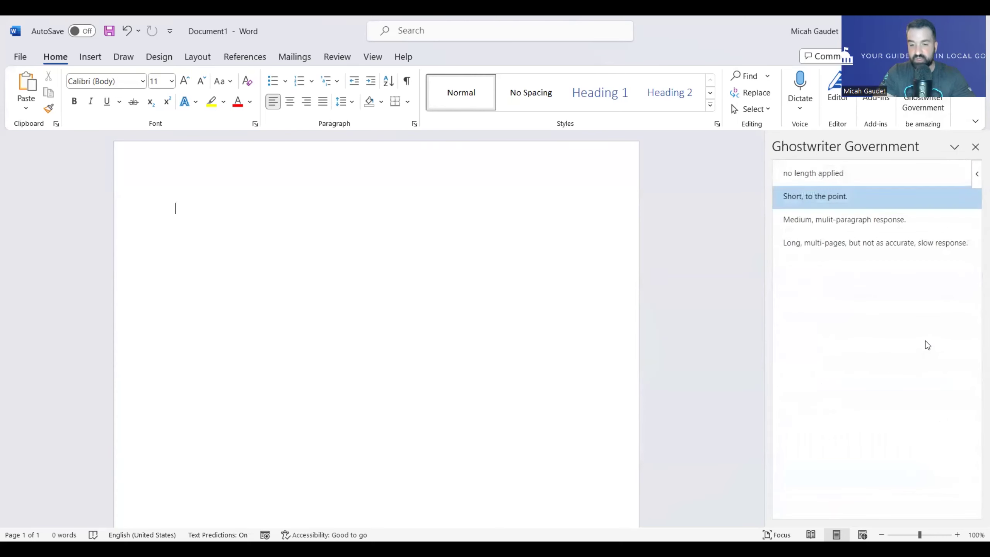
left_click(839, 252)
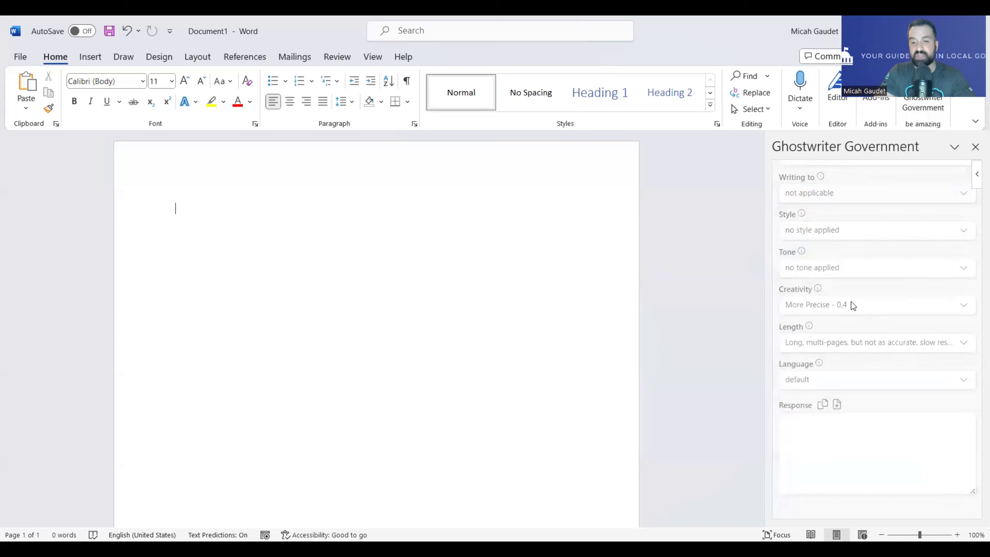
scroll(895, 390, "up", 5)
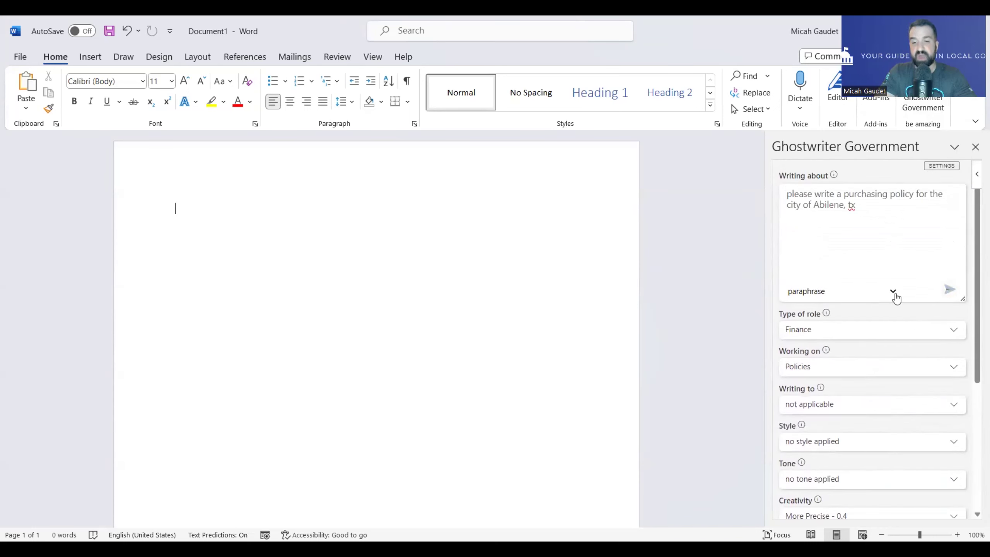
Generate the Abilene purchasing policy into the document, then place the cursor on the empty last page
left_click(950, 290)
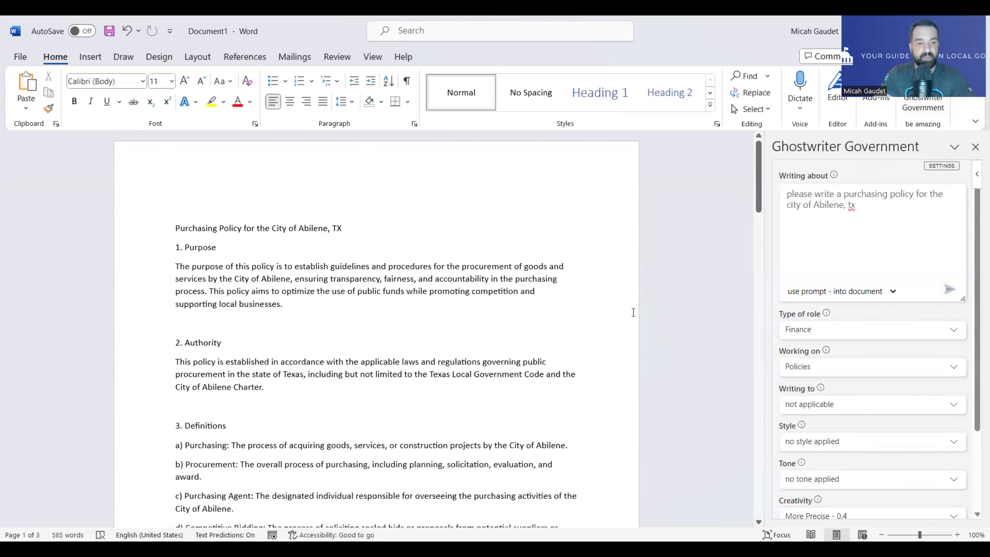
scroll(285, 266, "down", 2)
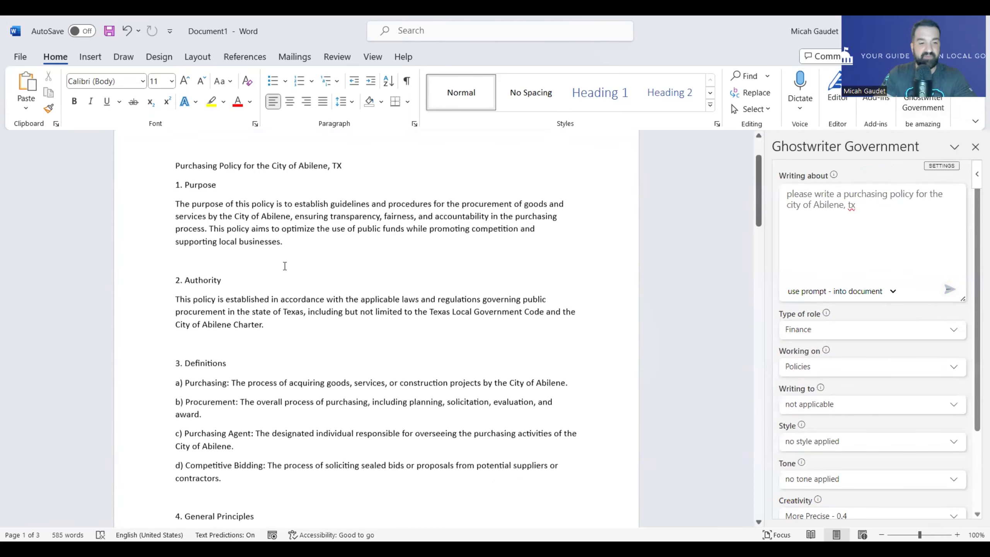
scroll(351, 284, "down", 20)
left_click(286, 425)
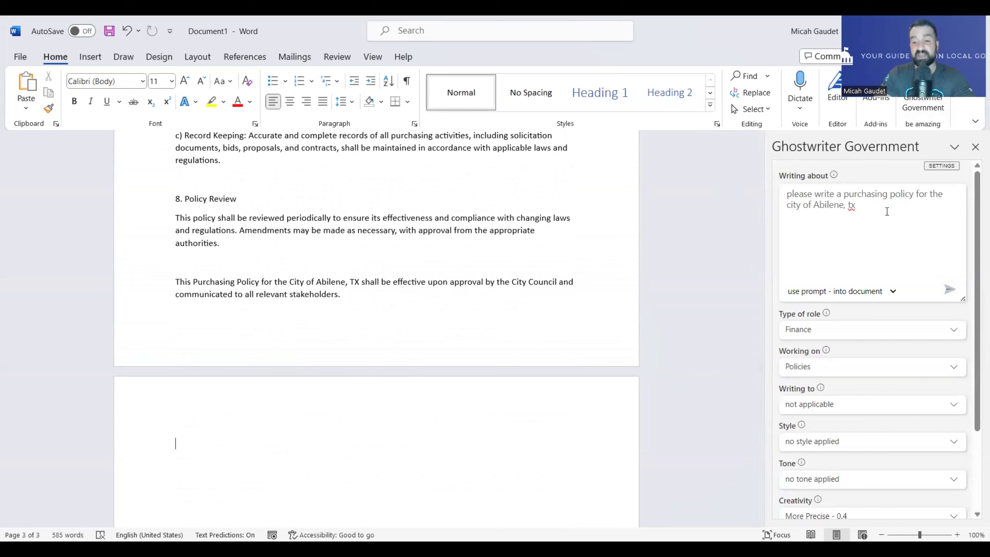
Replace the prompt with 'please write a job description for a city engineer for the City of Eloy, AZ'
triple_click(874, 204)
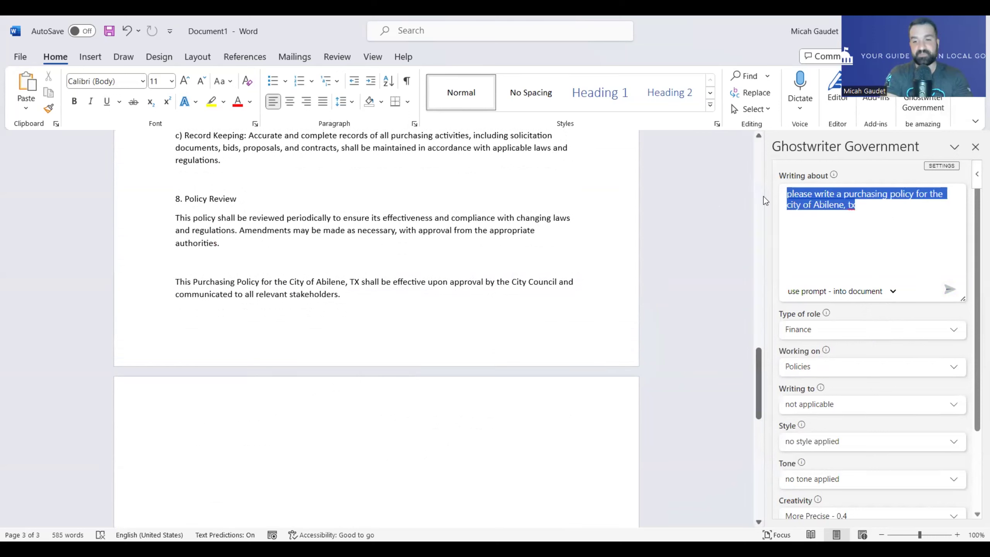
type("please write a")
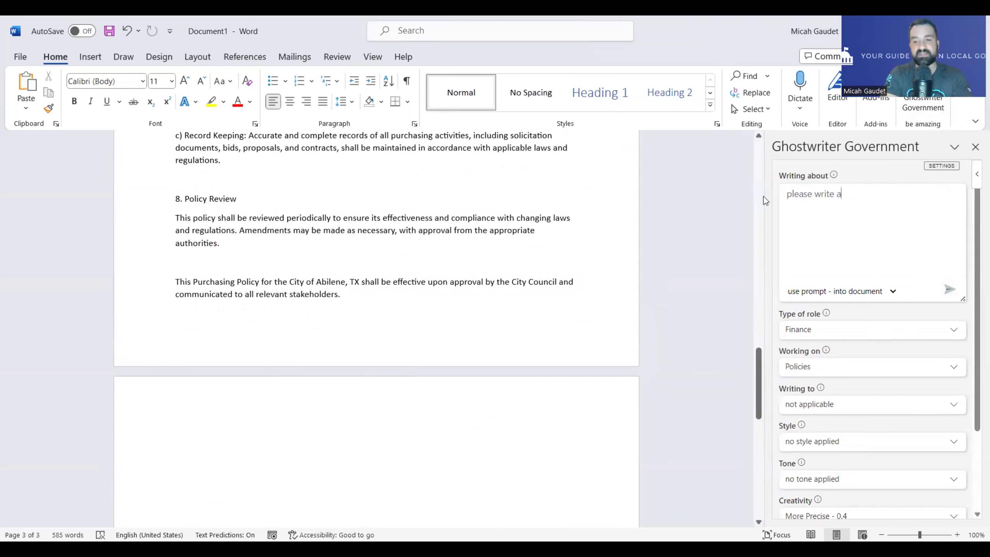
type(" job descriptio")
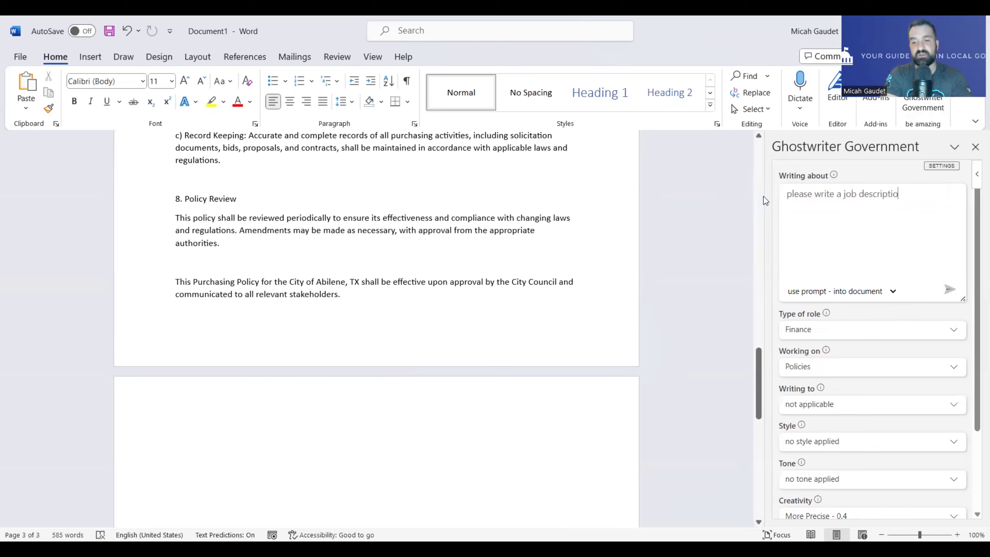
type("n for a city en")
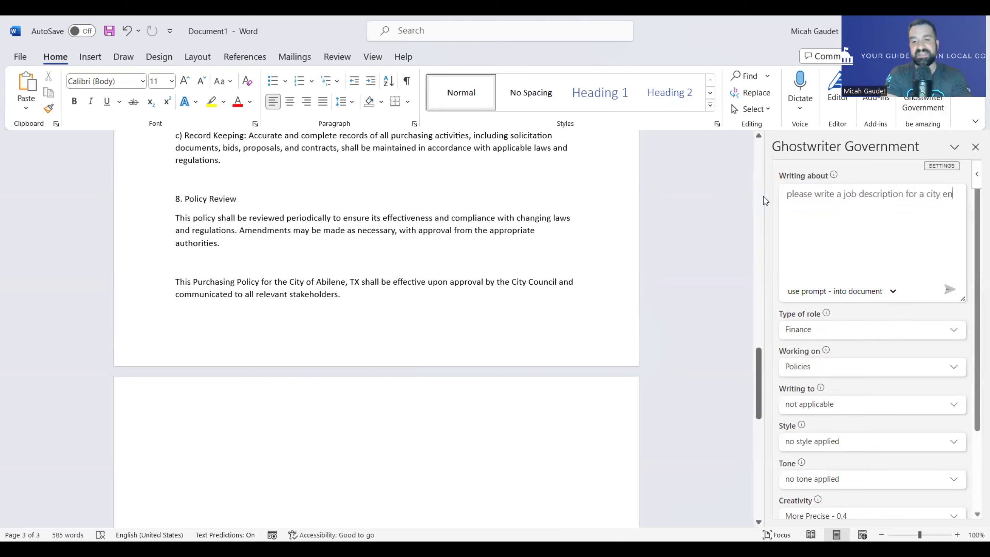
type("gineer for the")
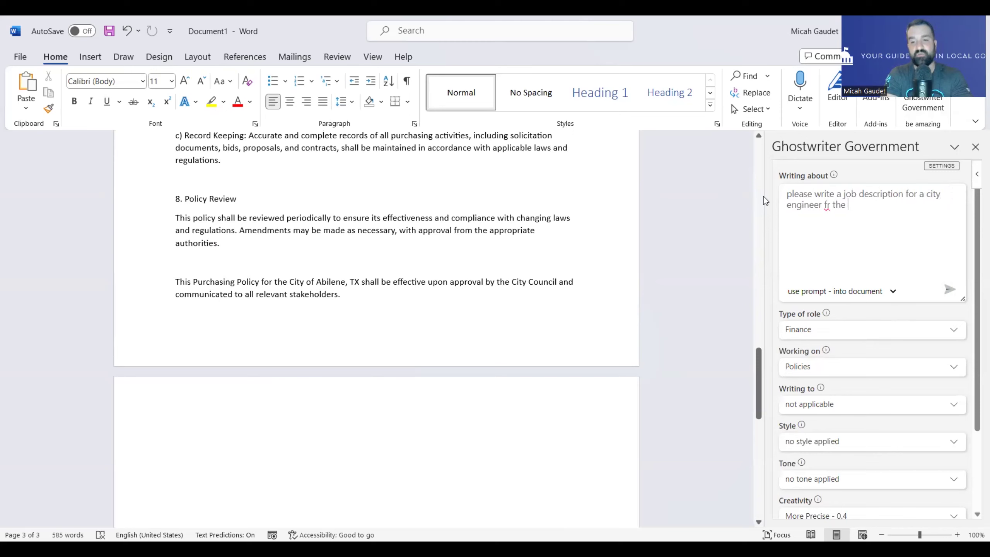
key("BackSpace")
key("BackSpace")
key("BackSpace")
key("BackSpace")
type("or the City of Eo")
key("BackSpace")
type("loy, AZ")
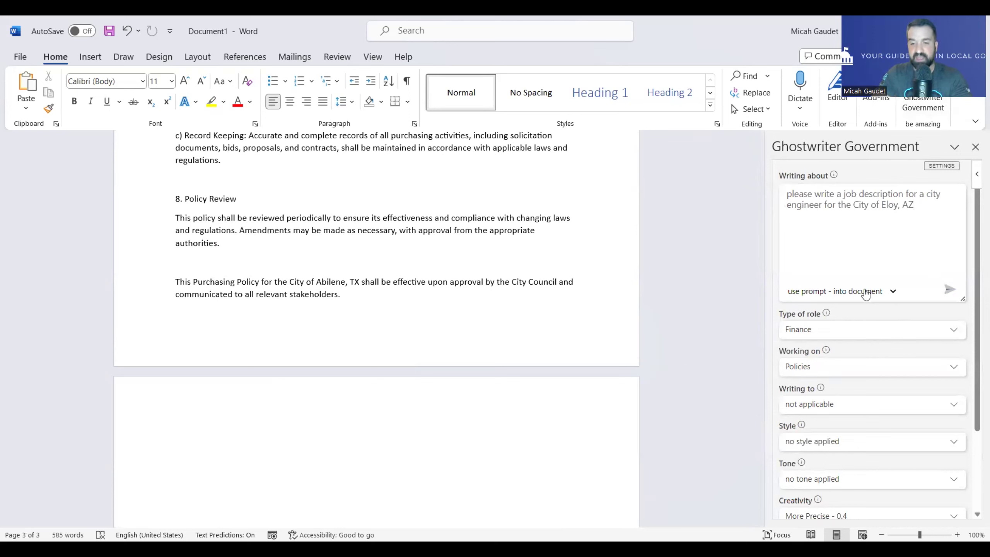
Set the role type to Human resources and keep Working on as not applicable
scroll(860, 283, "down", 1)
left_click(857, 276)
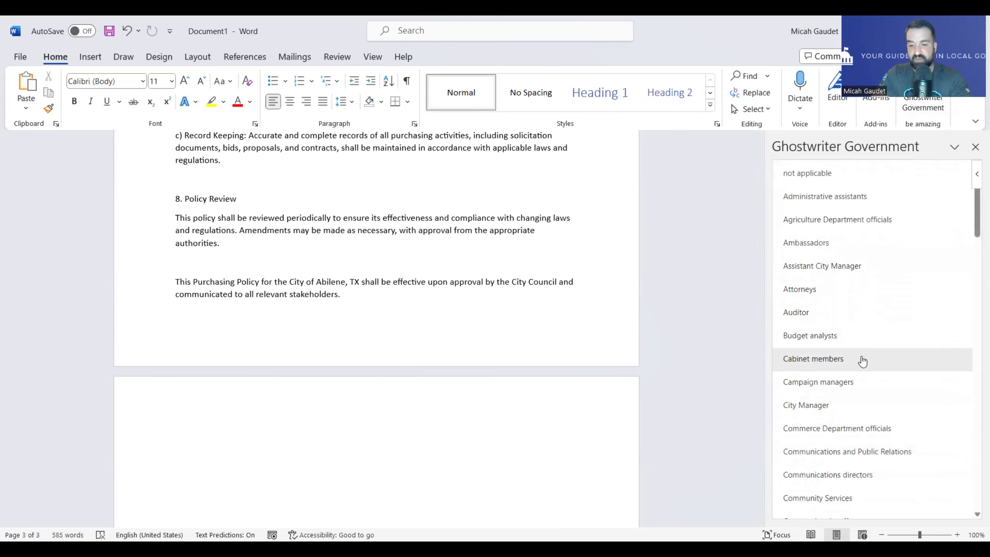
scroll(866, 364, "down", 10)
scroll(870, 406, "down", 3)
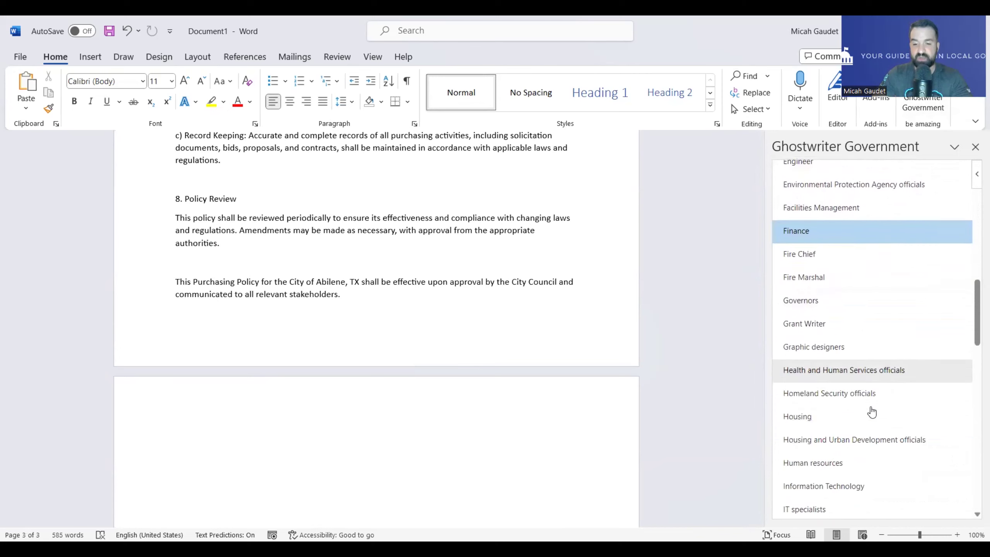
scroll(868, 407, "up", 3)
scroll(868, 405, "down", 3)
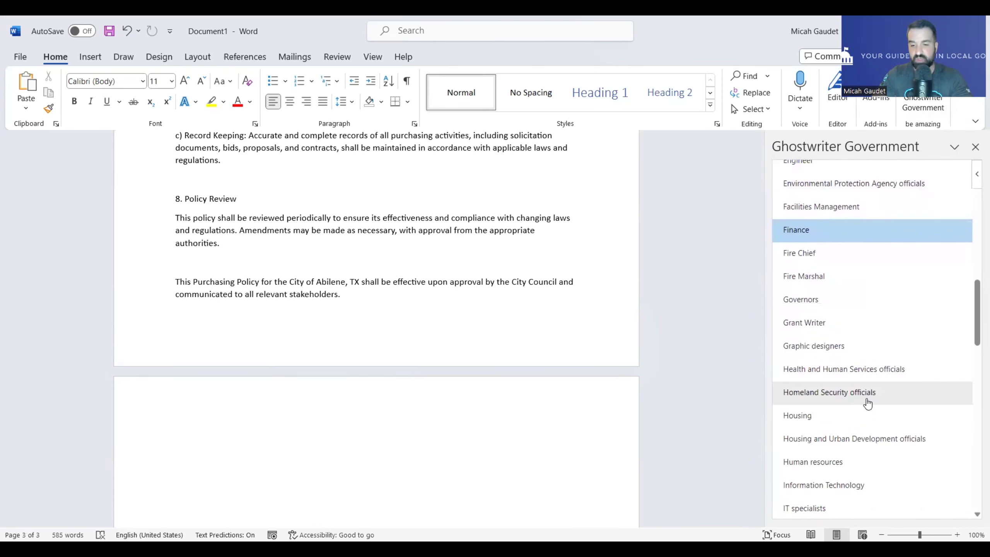
scroll(856, 421, "down", 2)
left_click(839, 409)
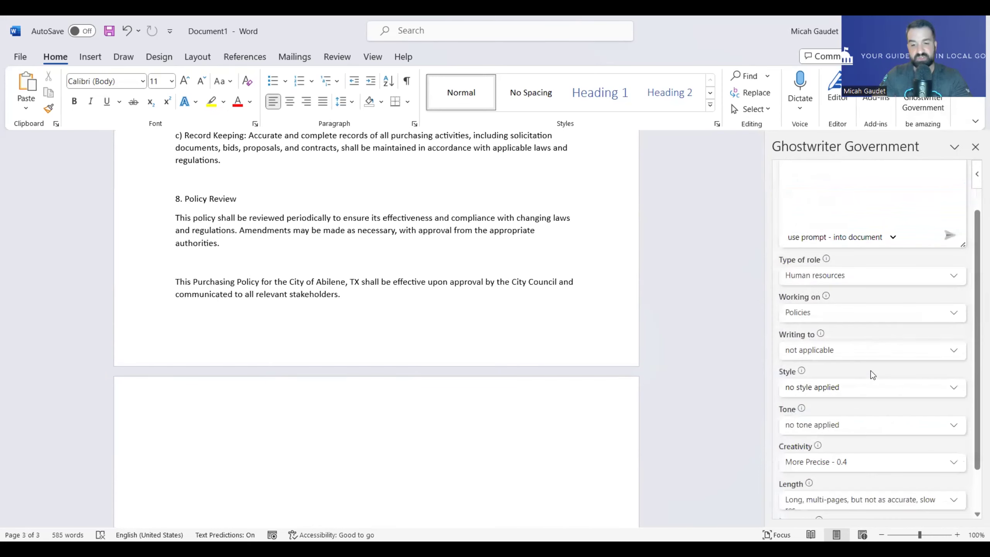
left_click(864, 317)
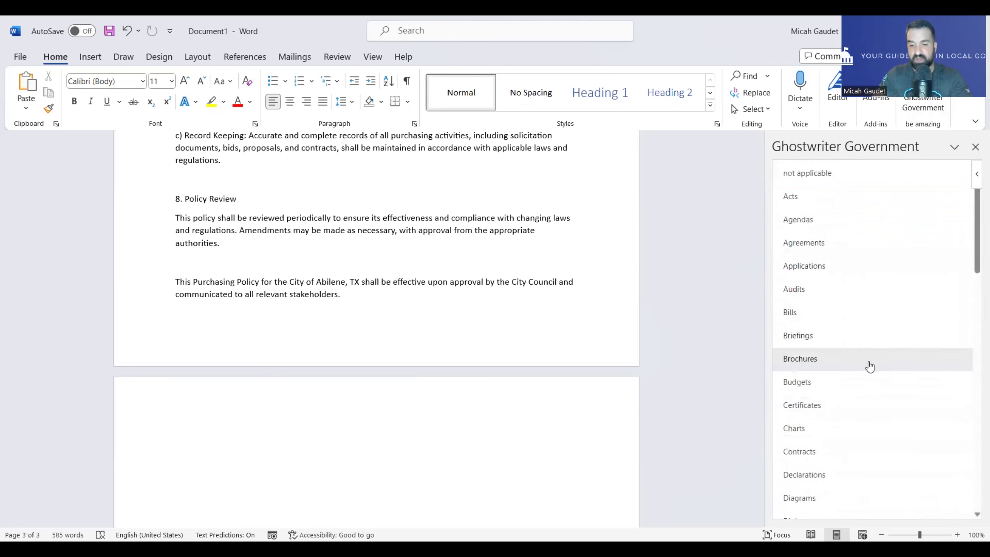
scroll(868, 370, "down", 2)
scroll(871, 391, "down", 10)
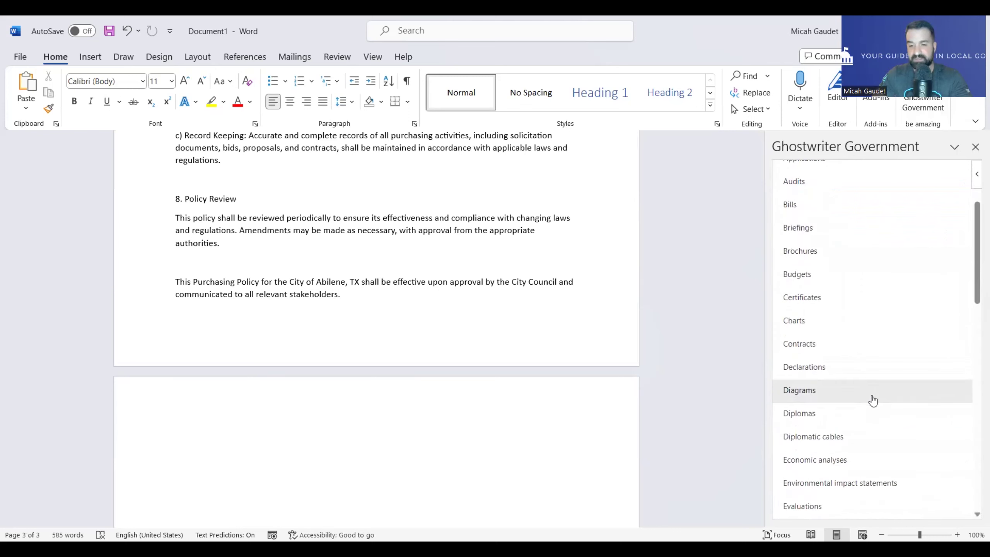
scroll(873, 409, "down", 8)
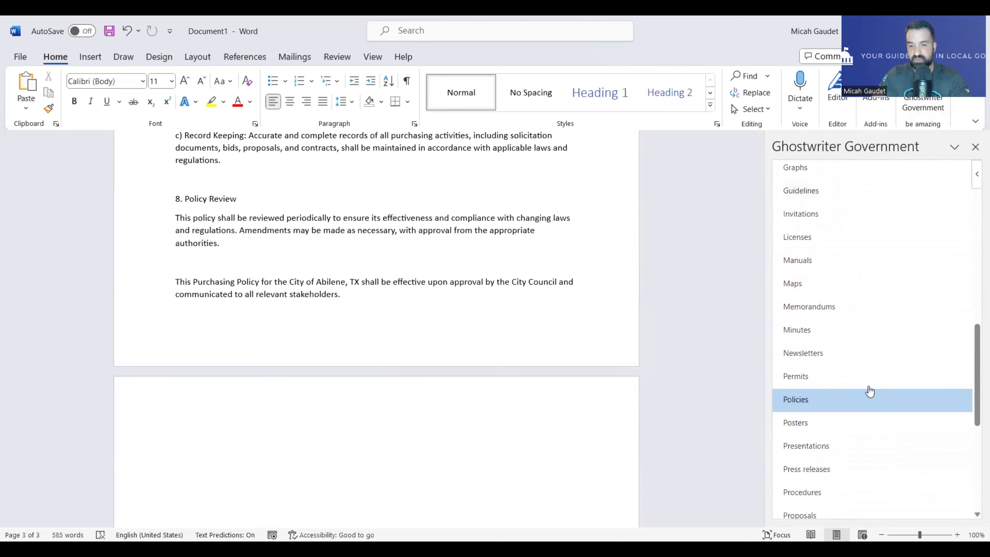
scroll(885, 422, "down", 2)
scroll(885, 422, "down", 11)
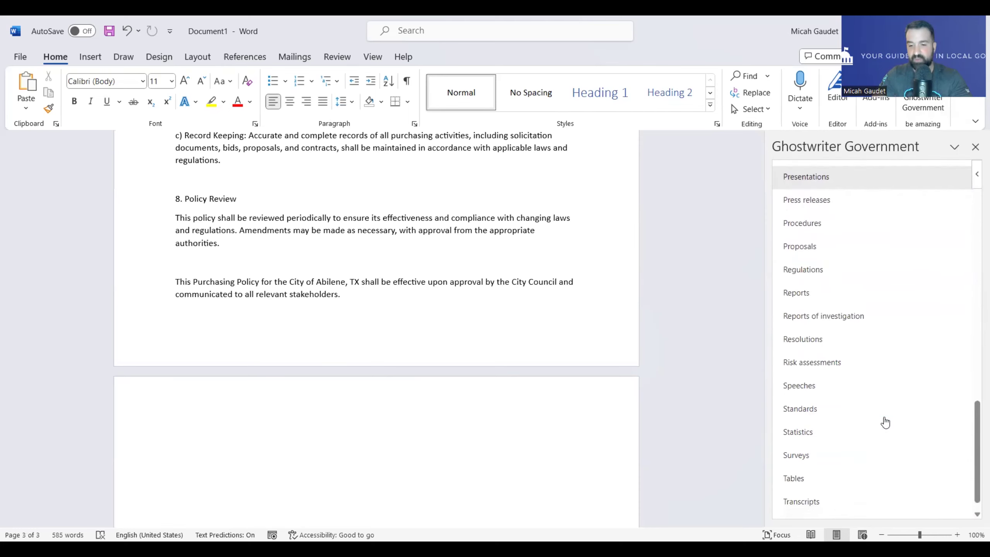
scroll(882, 412, "up", 20)
scroll(872, 378, "up", 7)
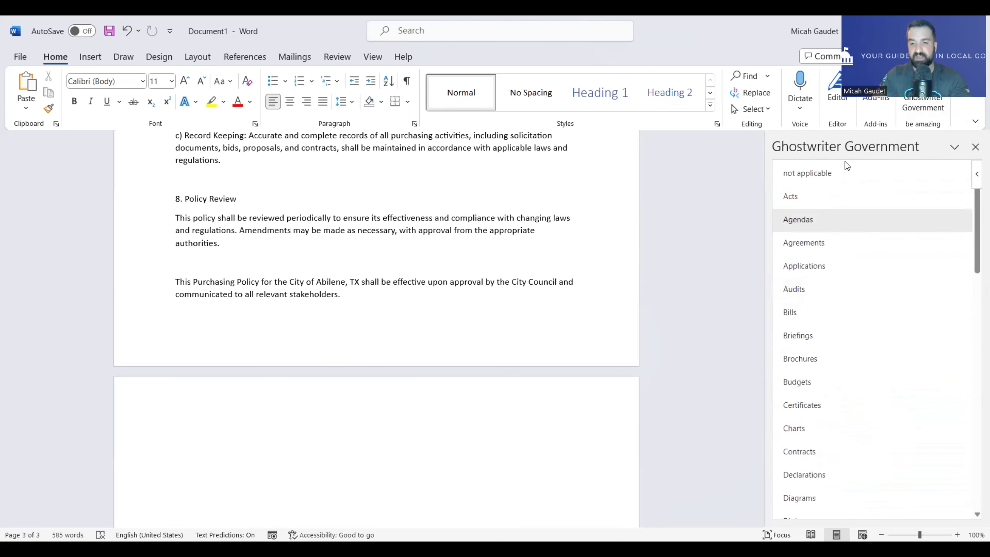
left_click(844, 178)
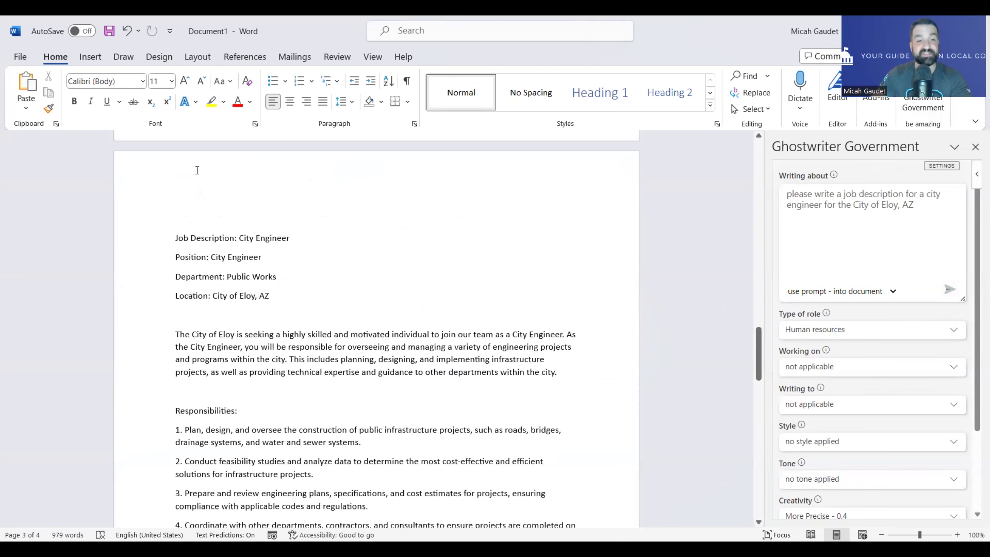
scroll(194, 175, "down", 3)
scroll(193, 183, "down", 6)
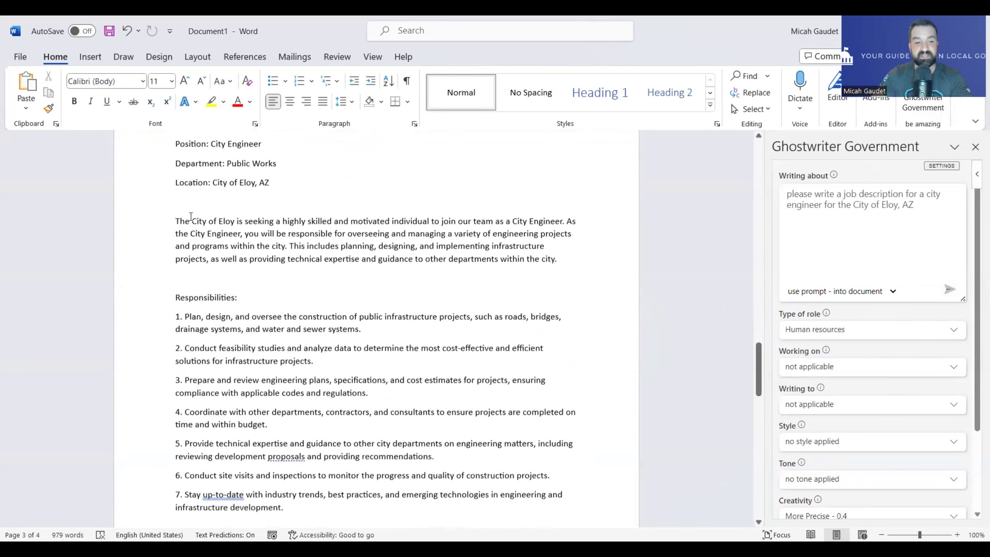
scroll(207, 269, "down", 7)
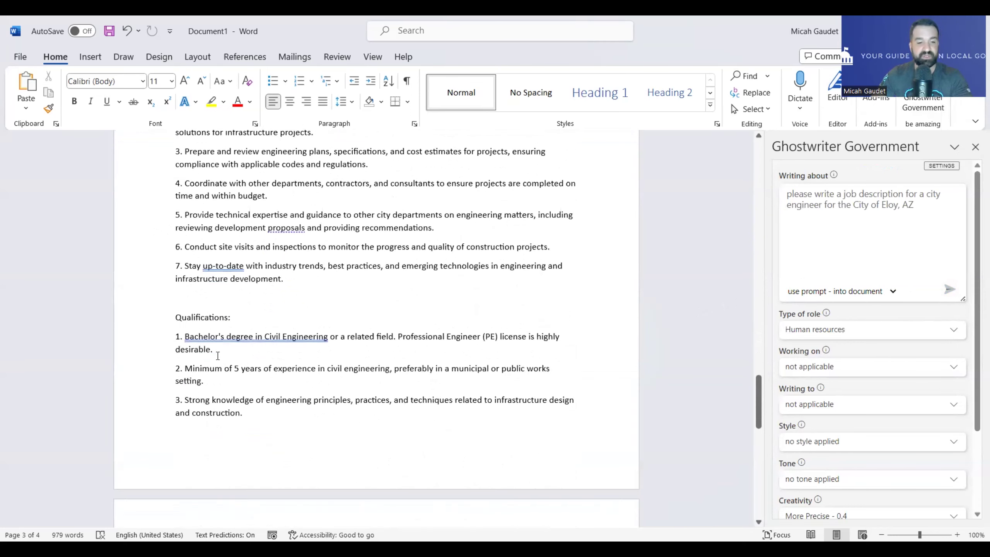
scroll(218, 355, "down", 18)
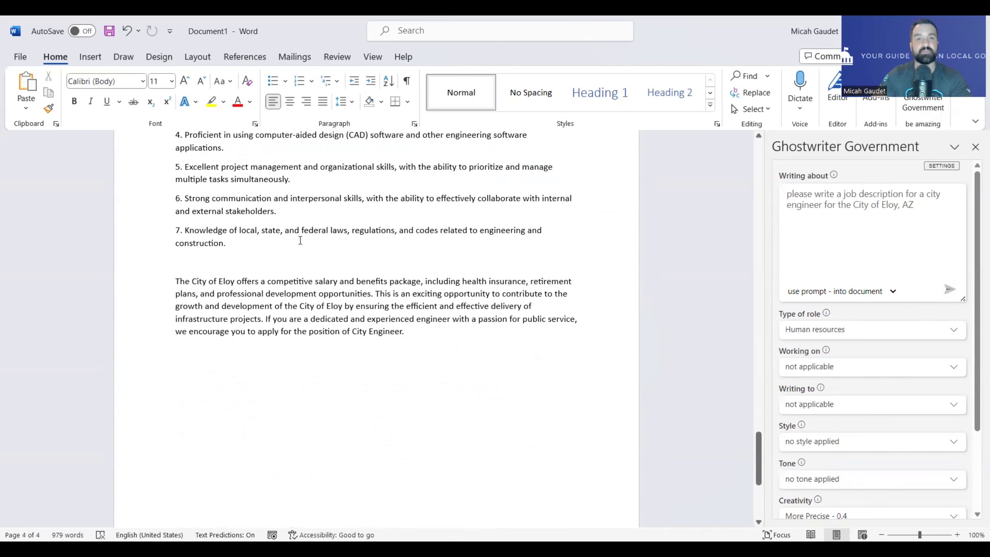
scroll(484, 261, "up", 20)
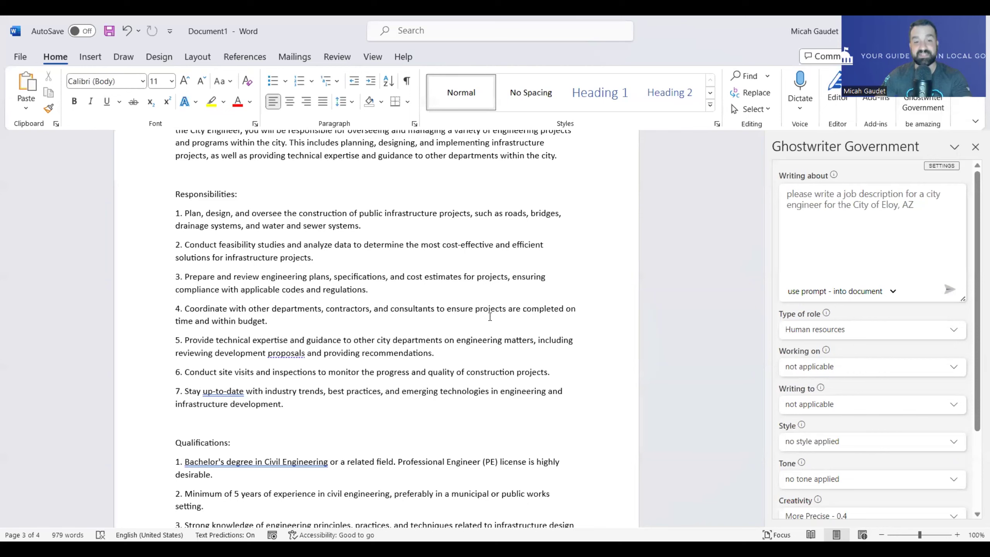
scroll(384, 166, "up", 3)
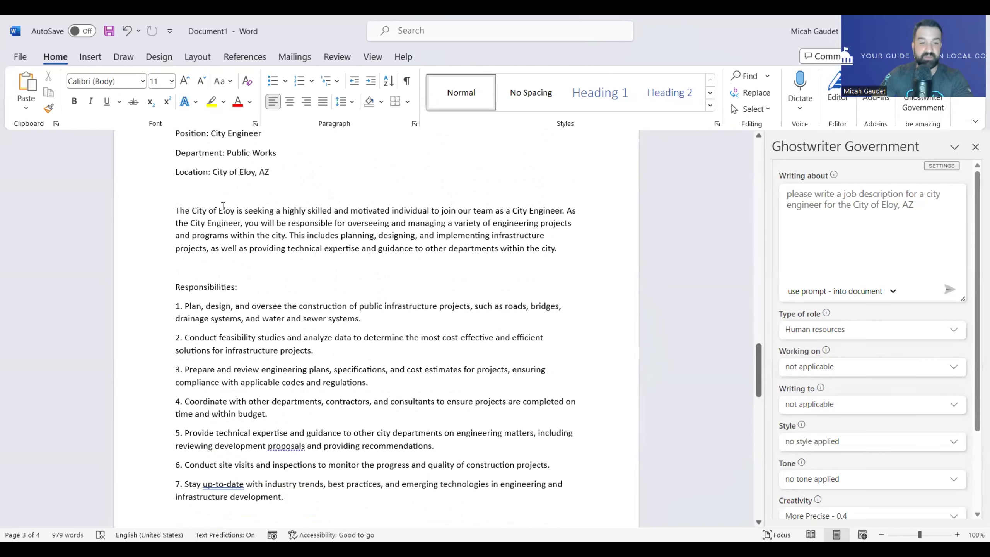
scroll(205, 194, "down", 4)
scroll(199, 211, "down", 4)
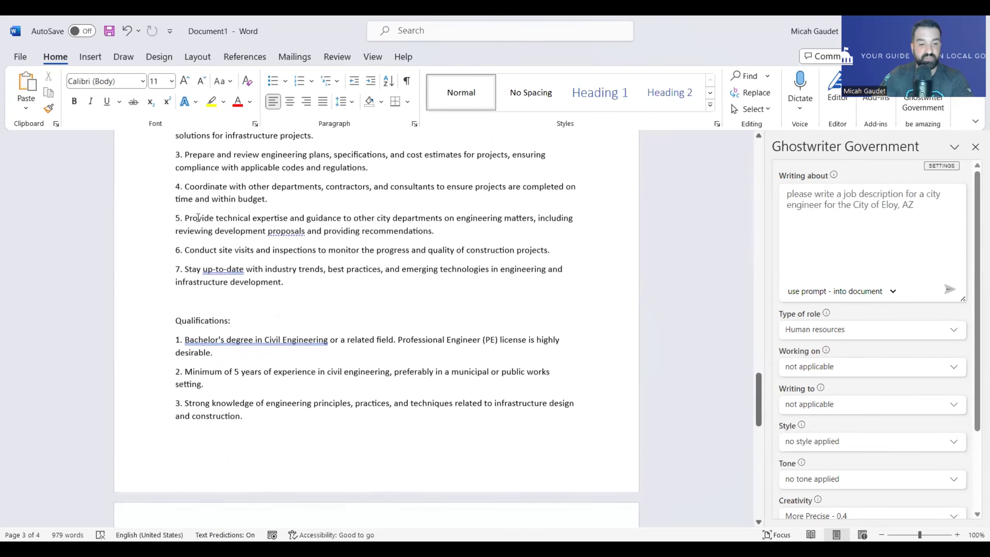
scroll(198, 220, "up", 2)
scroll(198, 223, "up", 1)
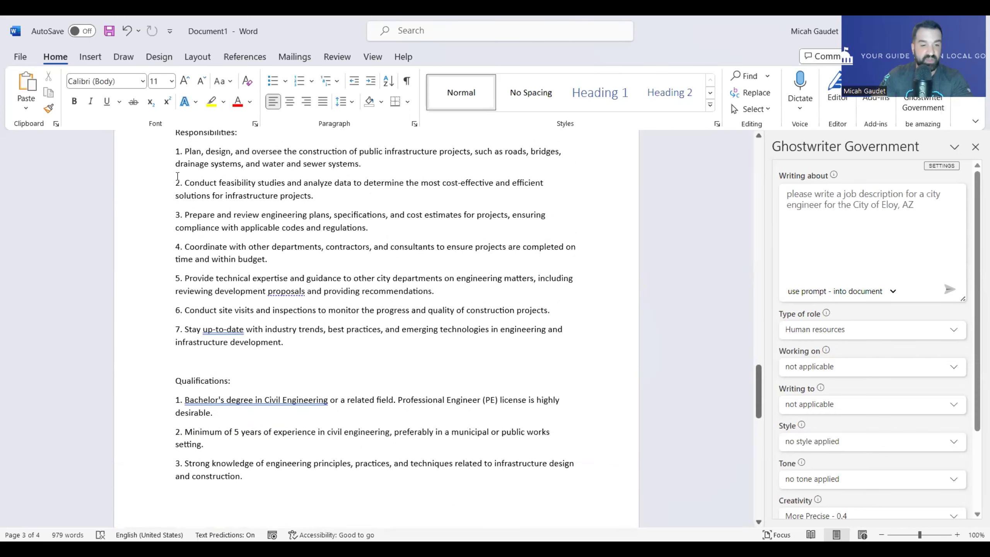
scroll(195, 228, "down", 3)
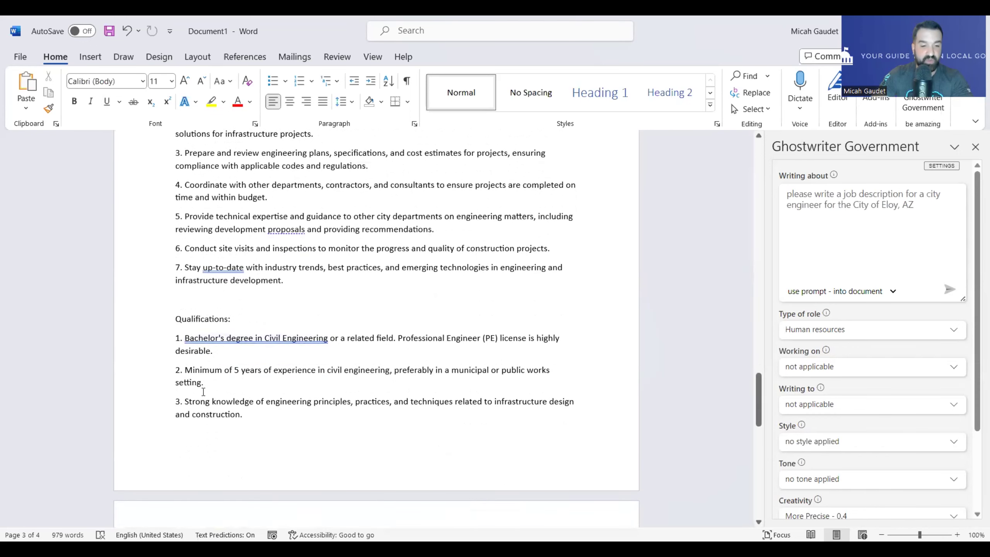
scroll(203, 391, "down", 15)
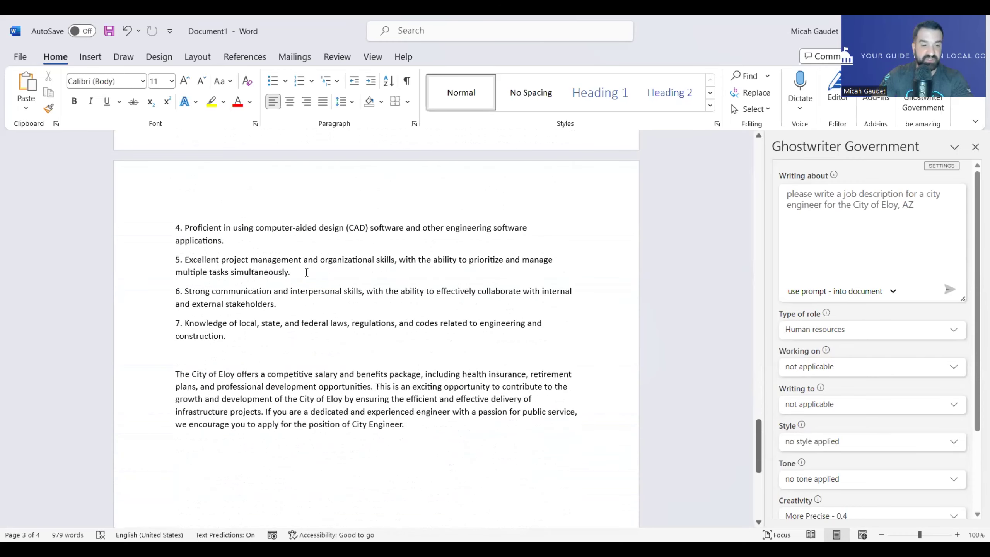
Select responsibility item 5 and ask Ghostwriter 'lets make this bullet two separate ones'
left_click_drag(306, 272, 183, 259)
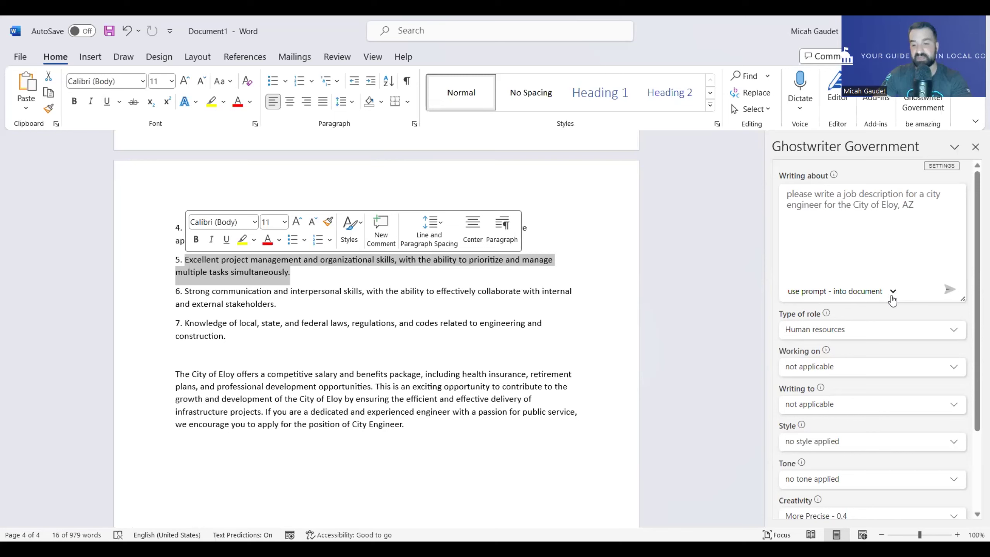
type("LETS")
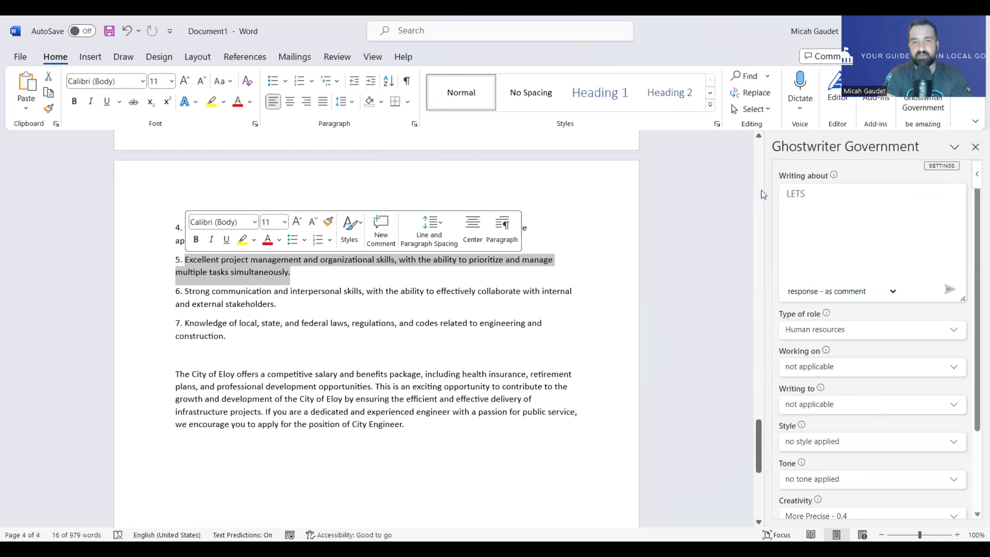
key("BackSpace")
key("BackSpace")
key("BackSpace")
key("BackSpace")
key("BackSpace")
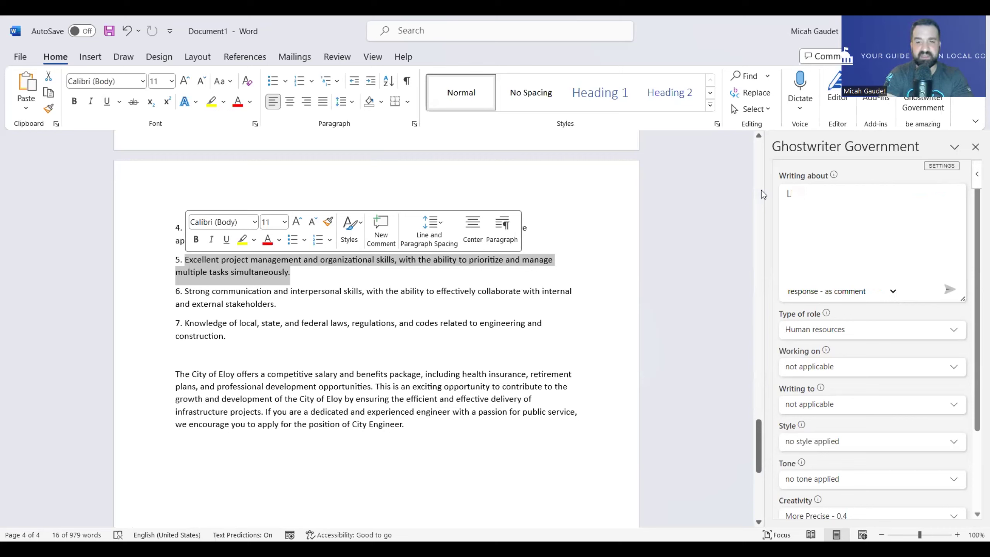
type("lets make this bu")
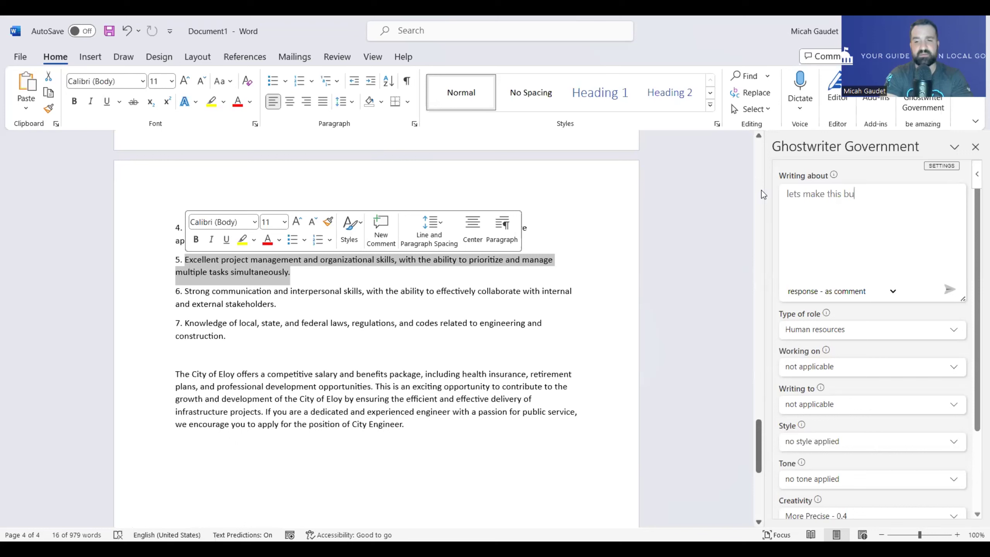
type("llet two separate ones")
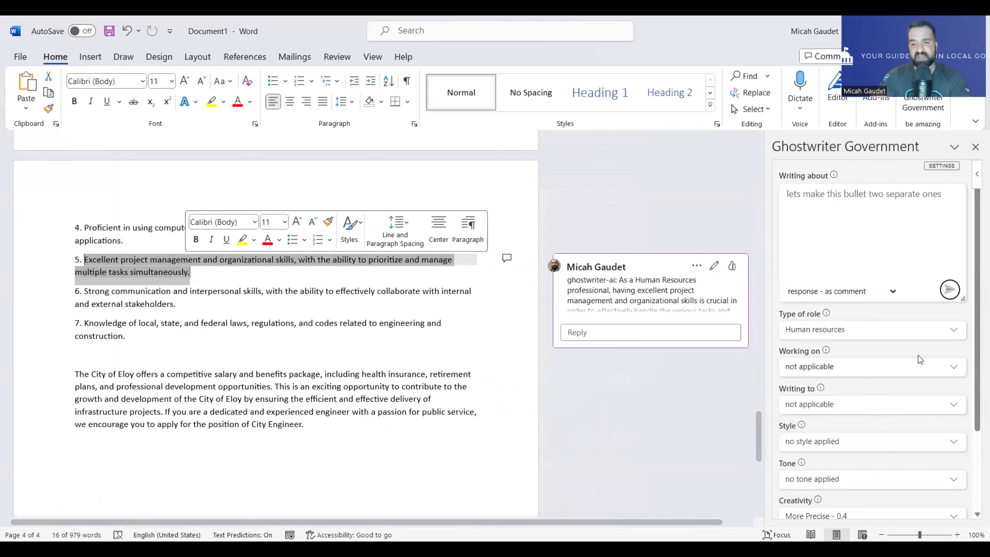
Read the full AI comment on HR project-management skills and post it to the document
scroll(918, 355, "down", 3)
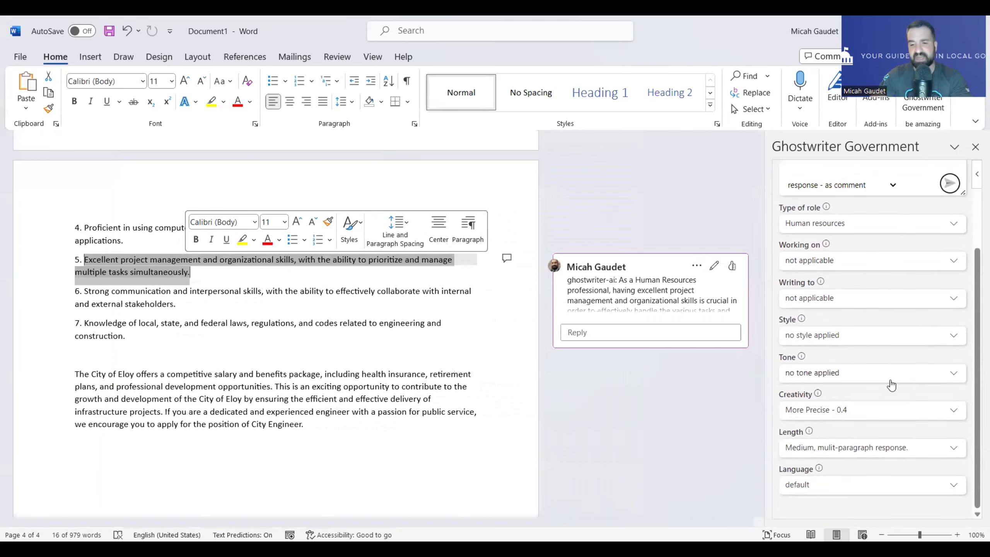
left_click(714, 266)
scroll(621, 259, "down", 4)
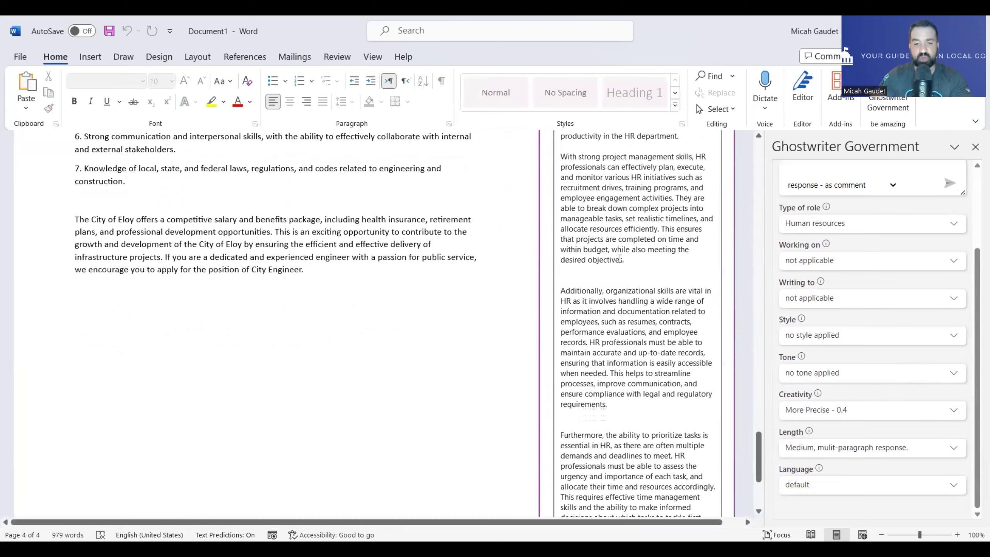
scroll(620, 259, "down", 5)
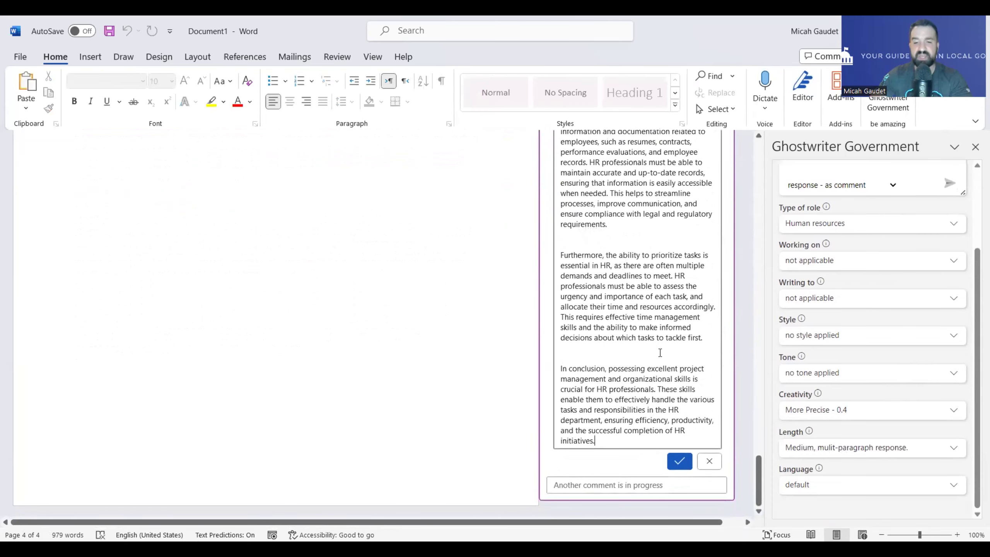
scroll(660, 352, "up", 7)
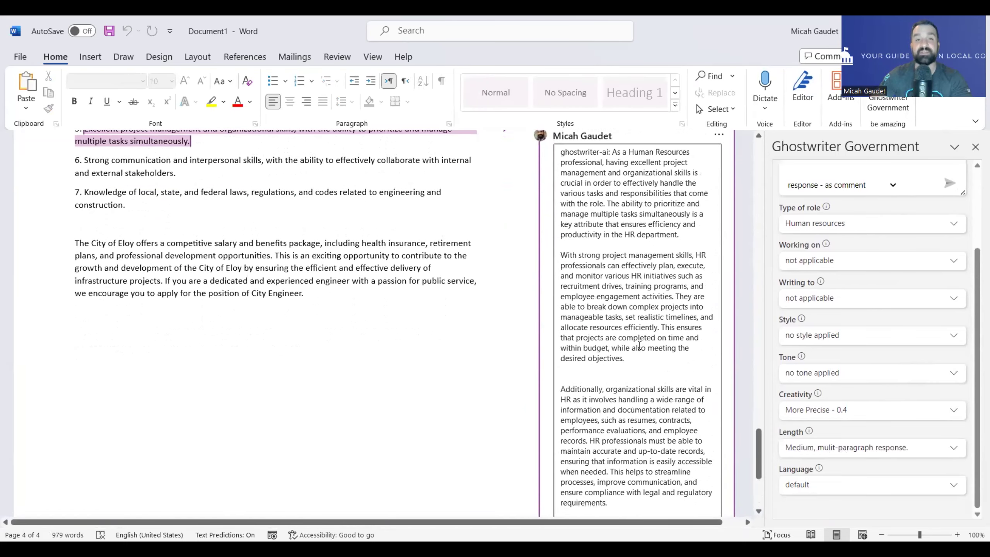
scroll(640, 345, "down", 7)
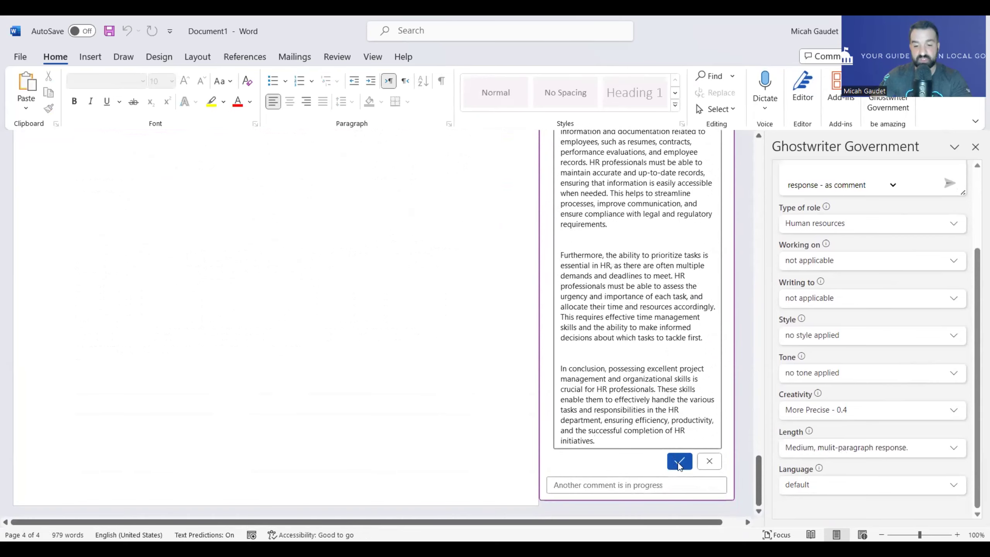
left_click(678, 461)
scroll(273, 309, "up", 15)
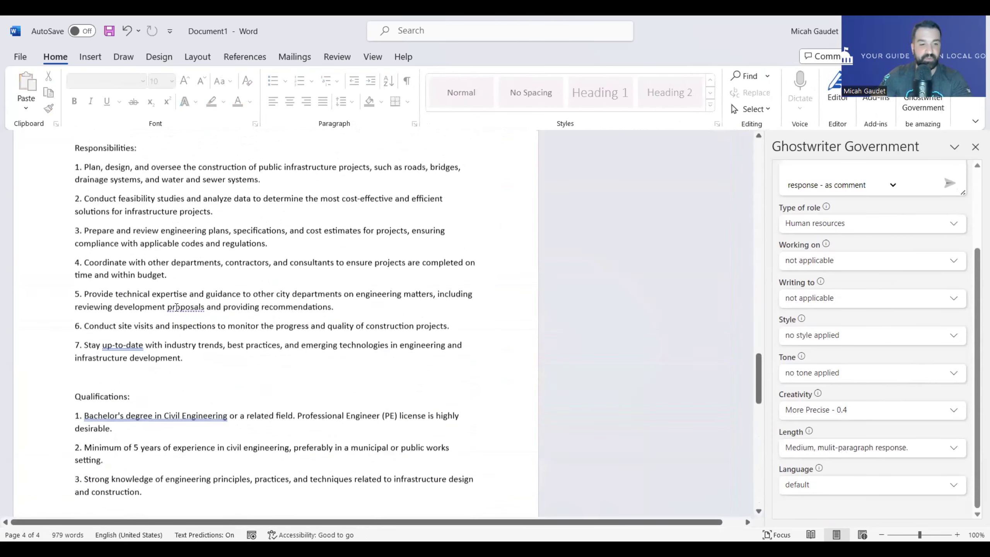
Rewrite the selected Eloy intro paragraph with Short length and insert it below the original
scroll(176, 307, "up", 4)
left_click_drag(73, 217, 506, 261)
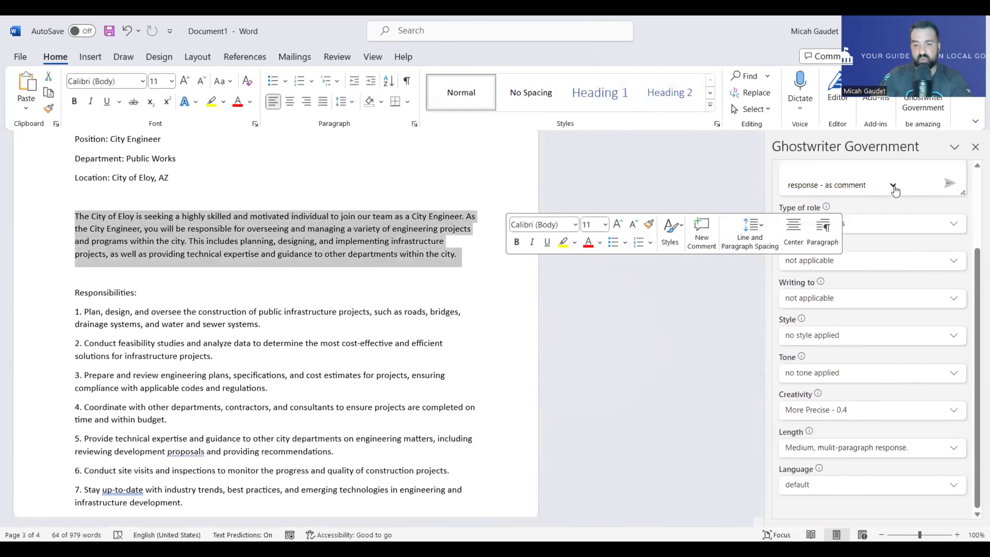
left_click(863, 447)
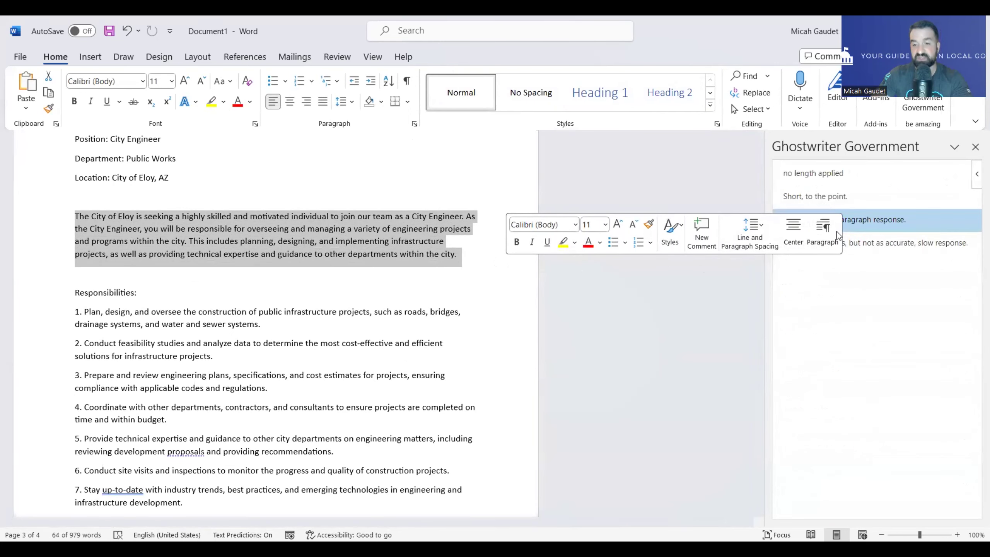
left_click(877, 196)
scroll(888, 301, "up", 3)
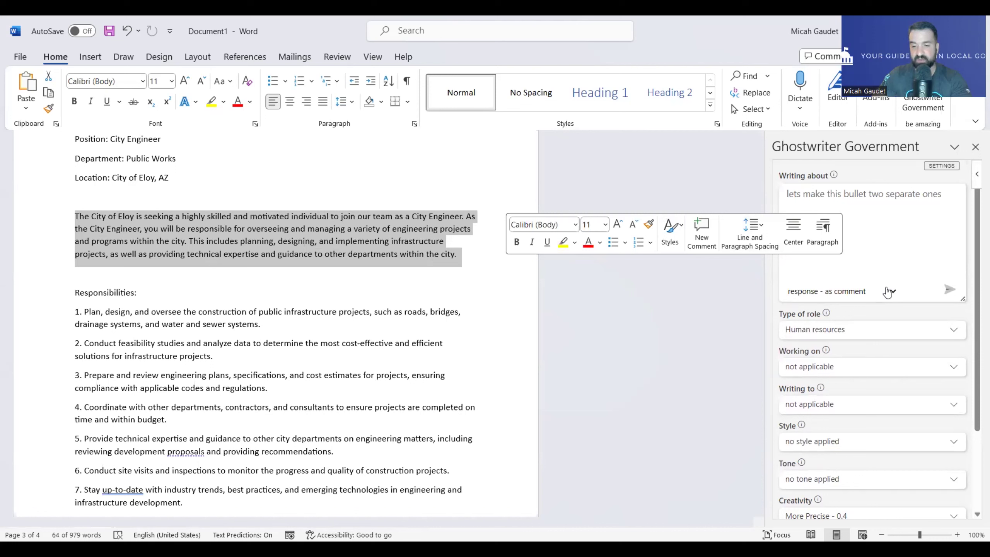
left_click(888, 291)
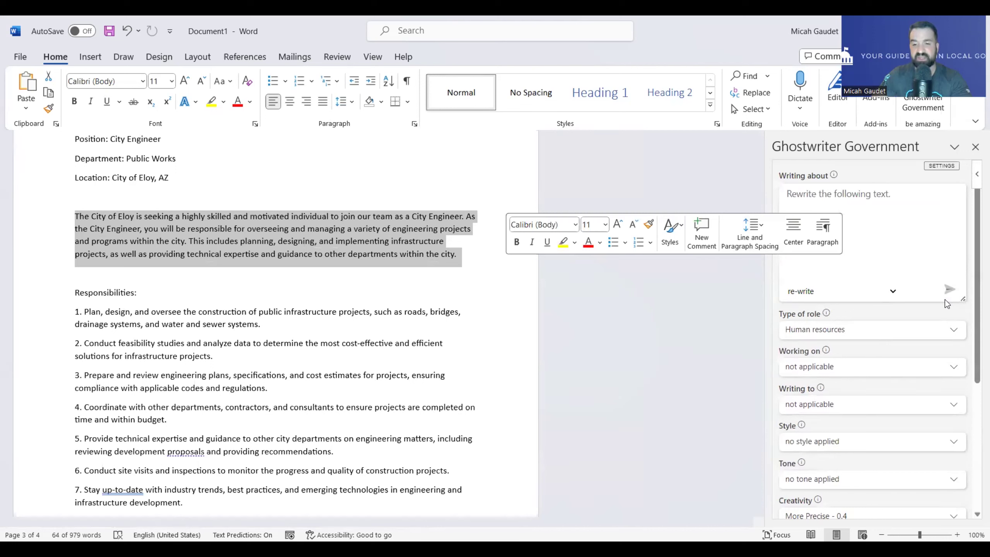
left_click(949, 290)
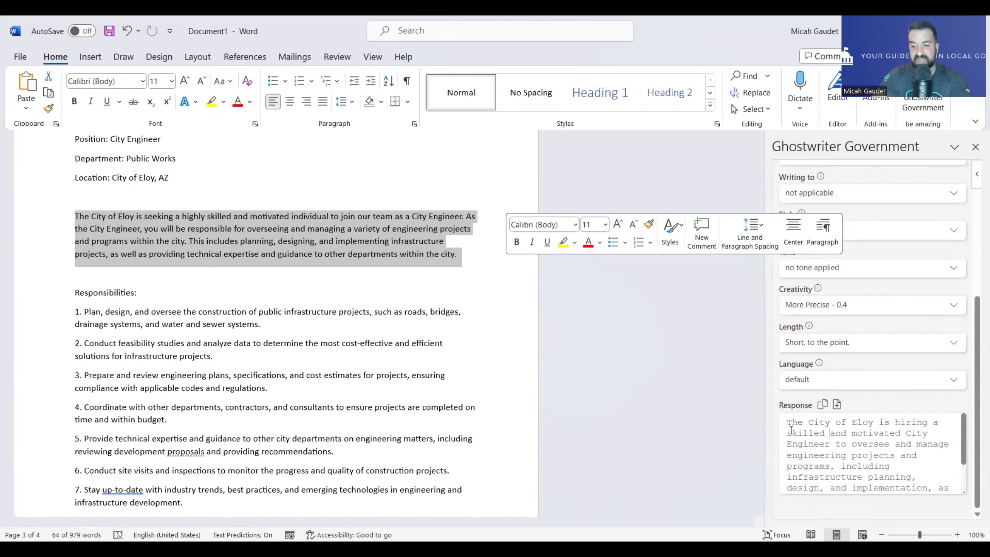
key("ctrl+a")
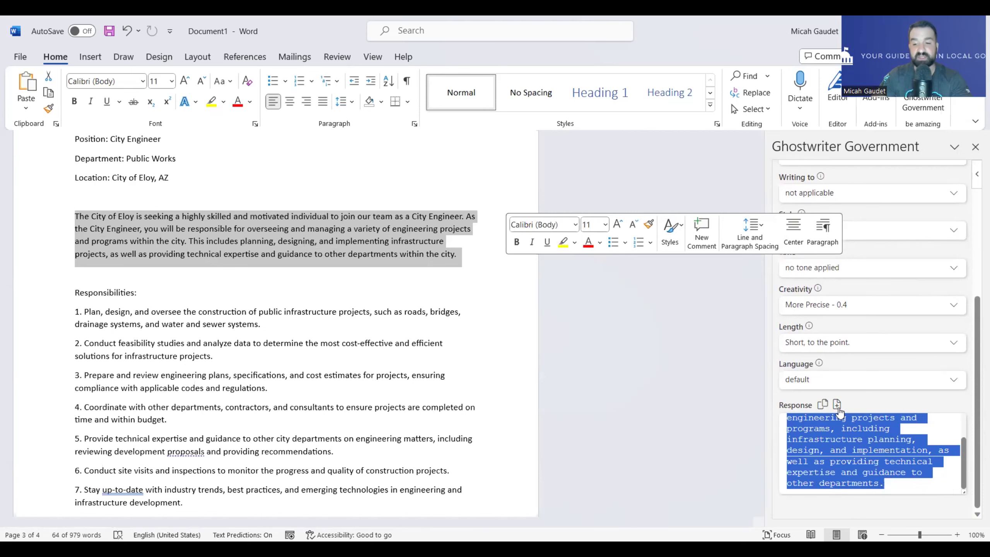
left_click(837, 405)
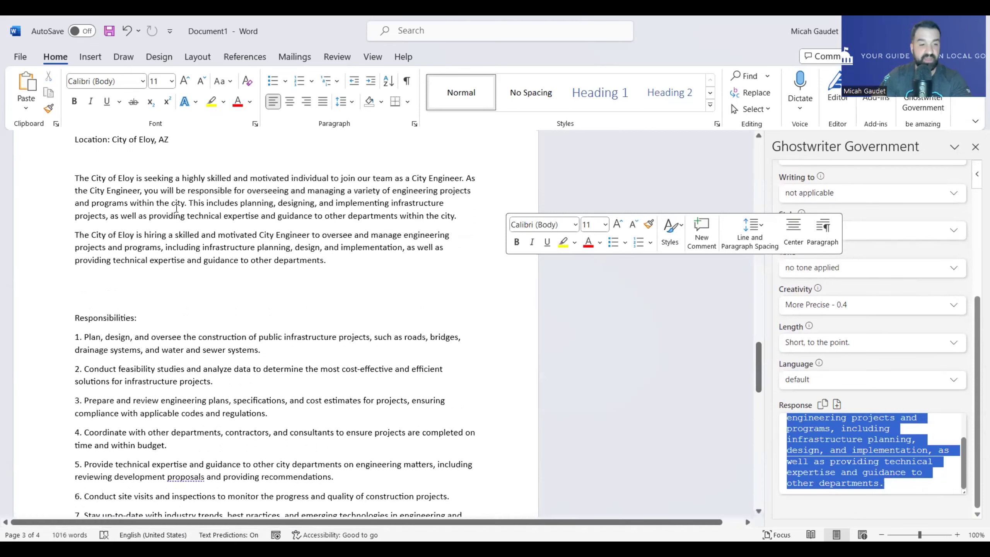
left_click(210, 242)
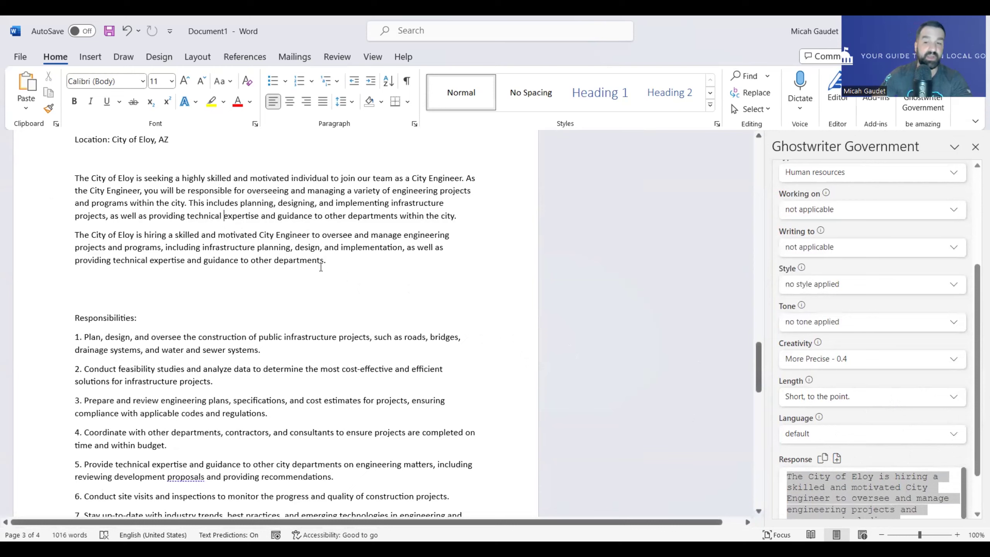
scroll(849, 326, "up", 3)
scroll(849, 326, "up", 1)
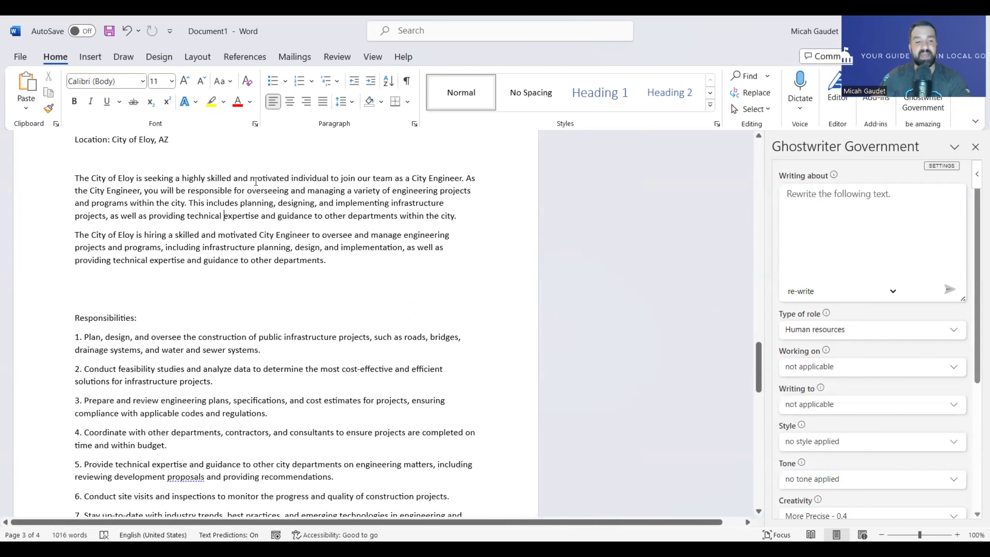
scroll(224, 246, "down", 3)
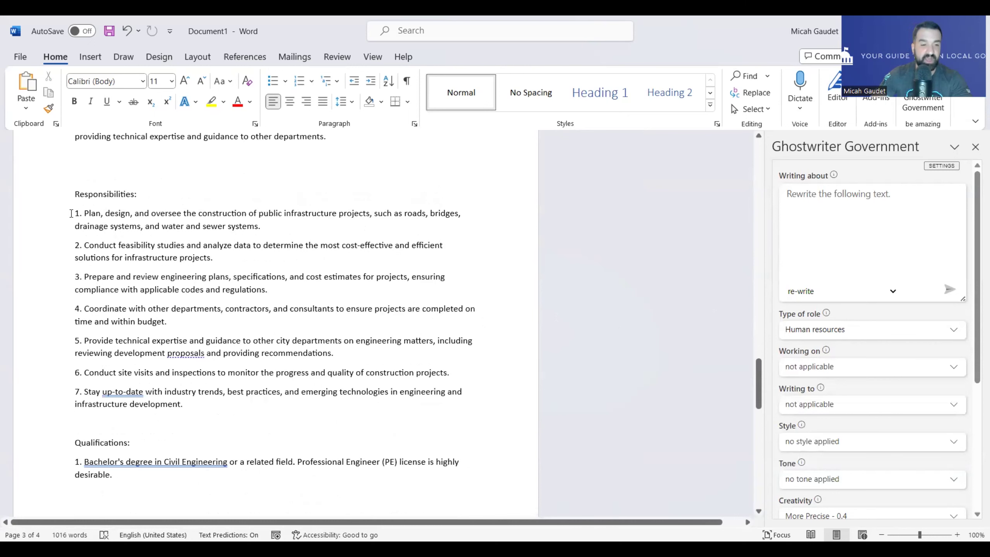
Select the seven Responsibilities items and generate a Medium-length rewrite of them
left_click_drag(71, 214, 198, 403)
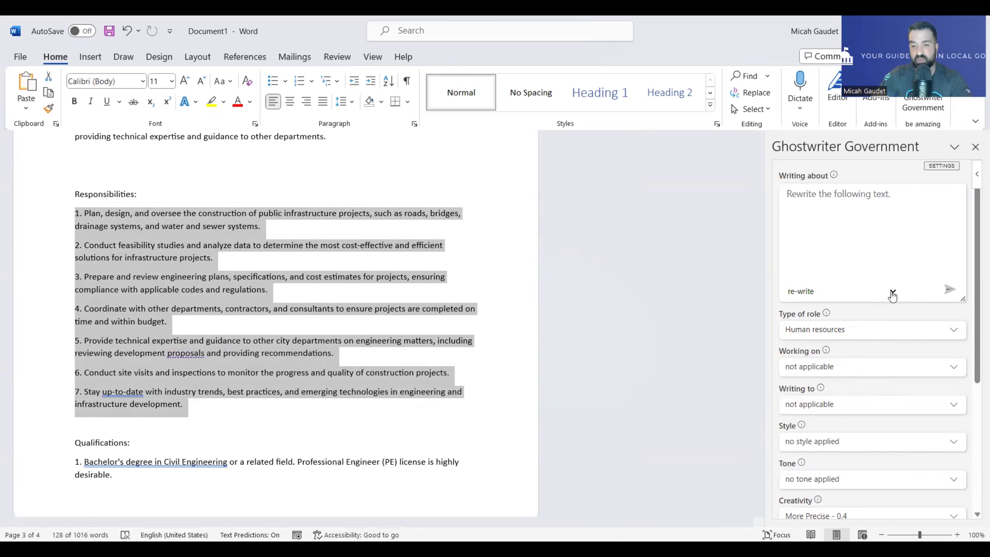
left_click(873, 290)
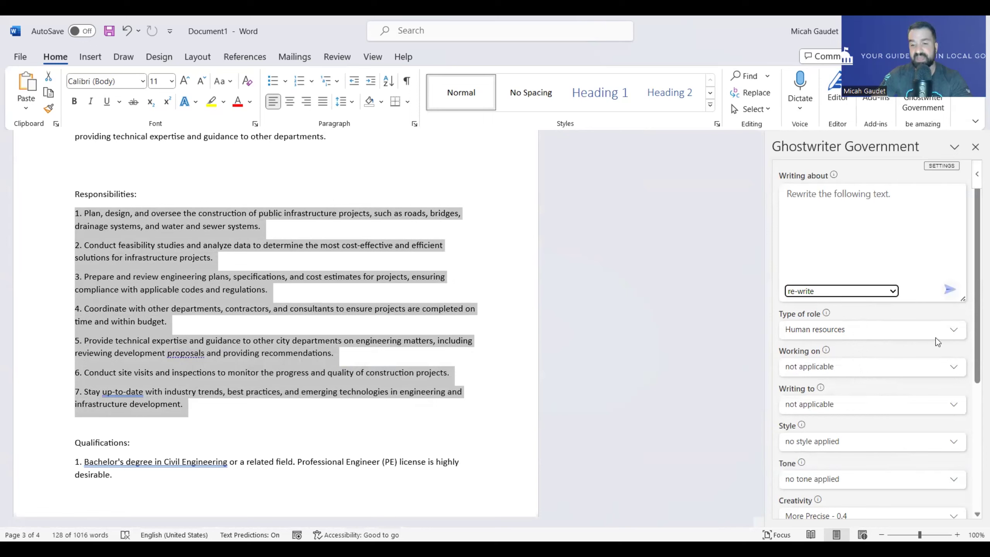
scroll(935, 338, "down", 4)
left_click(906, 391)
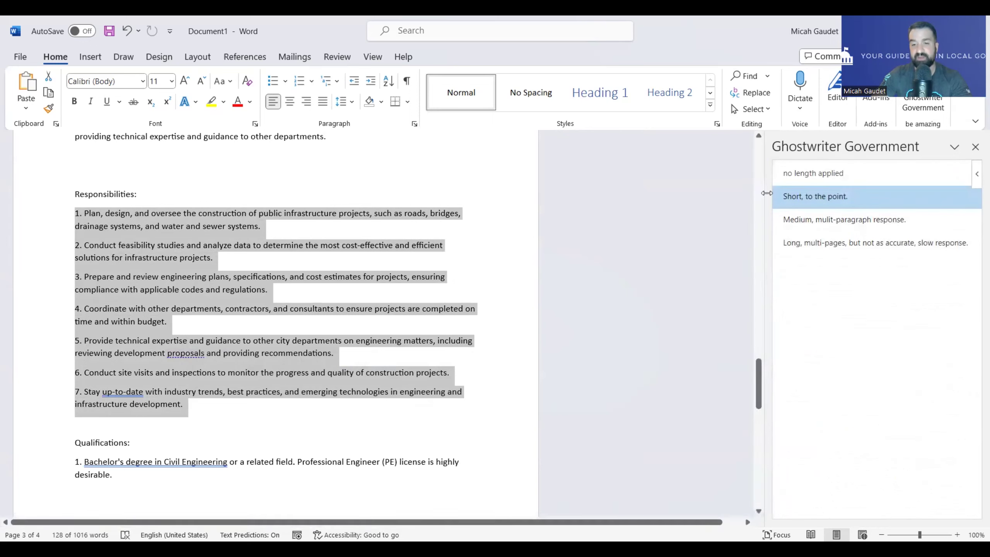
left_click(900, 219)
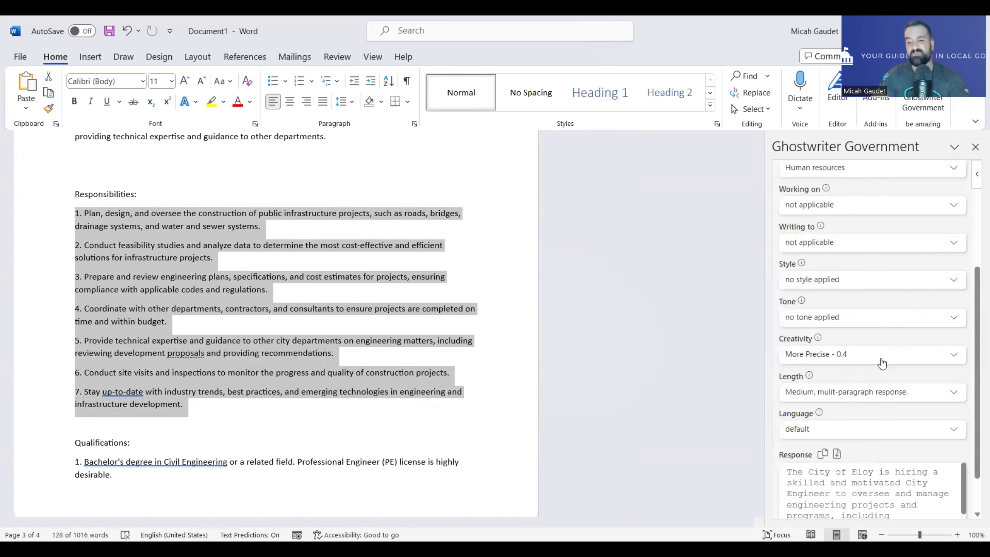
scroll(901, 327, "up", 5)
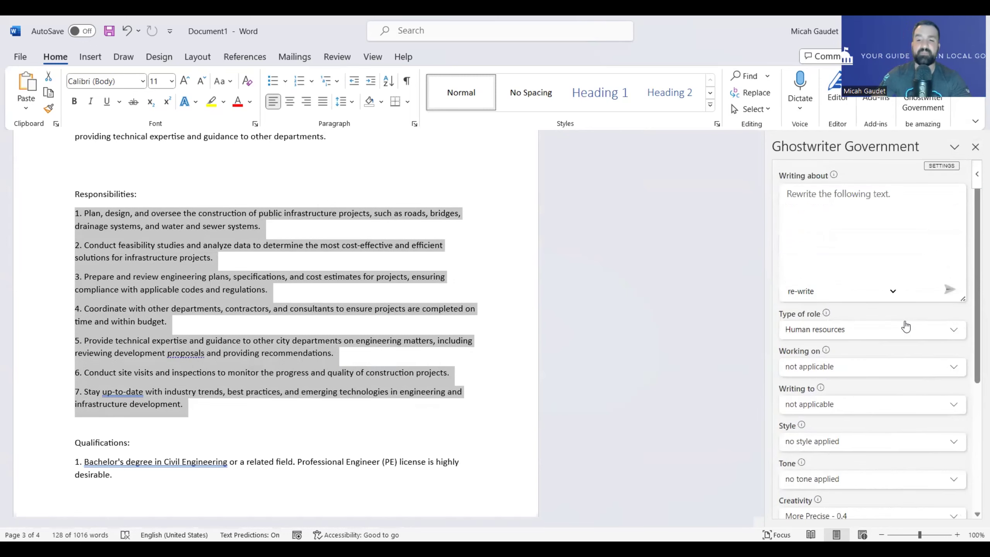
left_click(950, 292)
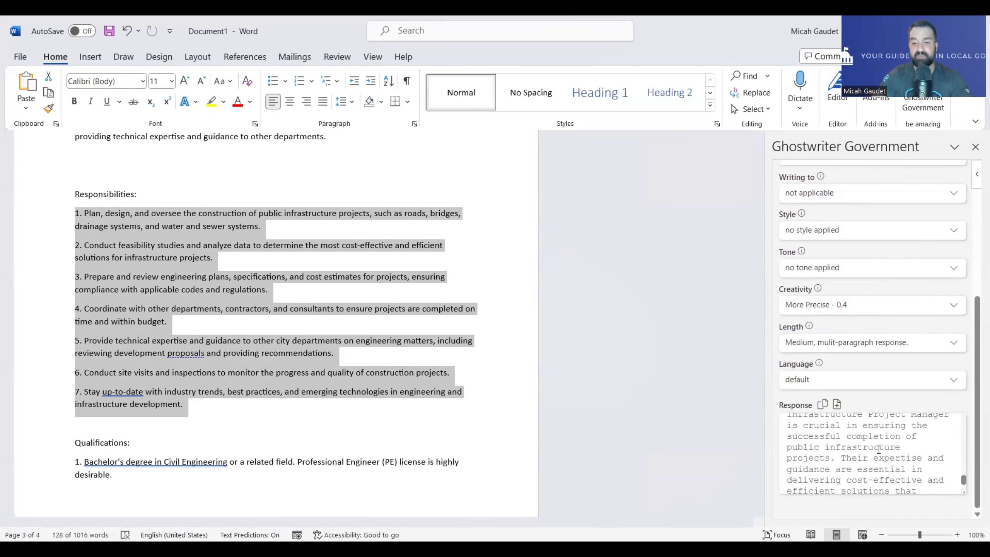
Regenerate the Responsibilities rewrite at Short length and insert it below the original list
left_click(859, 345)
left_click(812, 201)
scroll(902, 405, "up", 5)
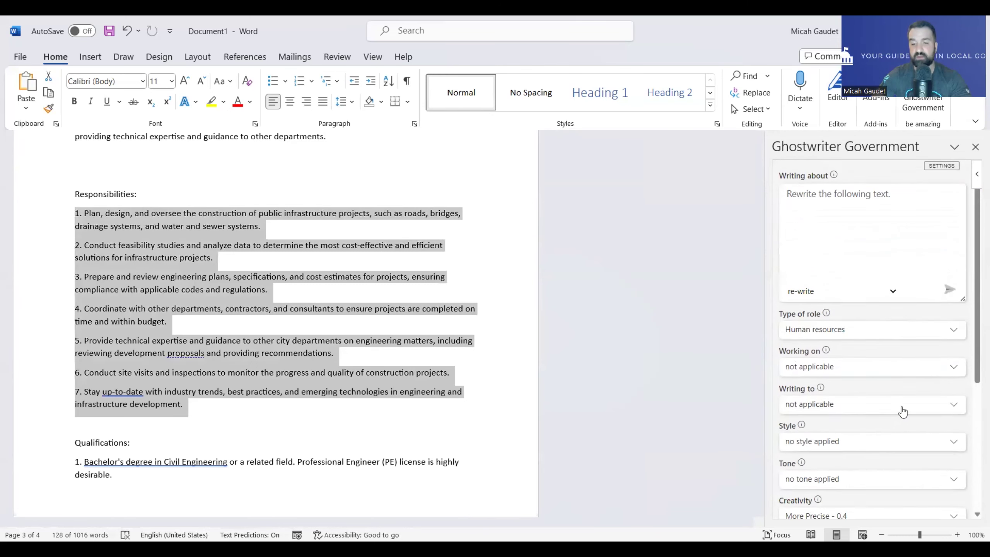
left_click(949, 290)
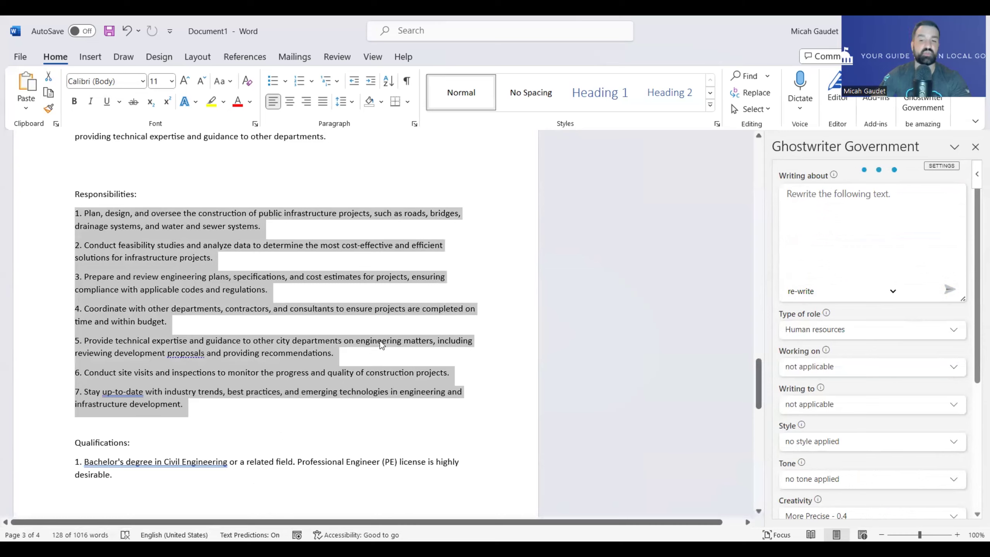
scroll(380, 341, "down", 3)
scroll(862, 403, "down", 5)
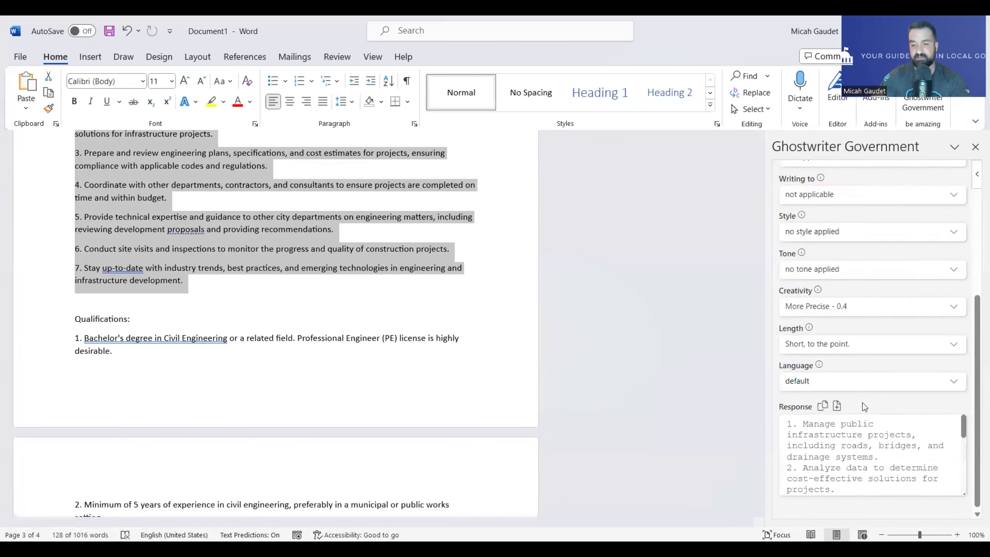
left_click(837, 405)
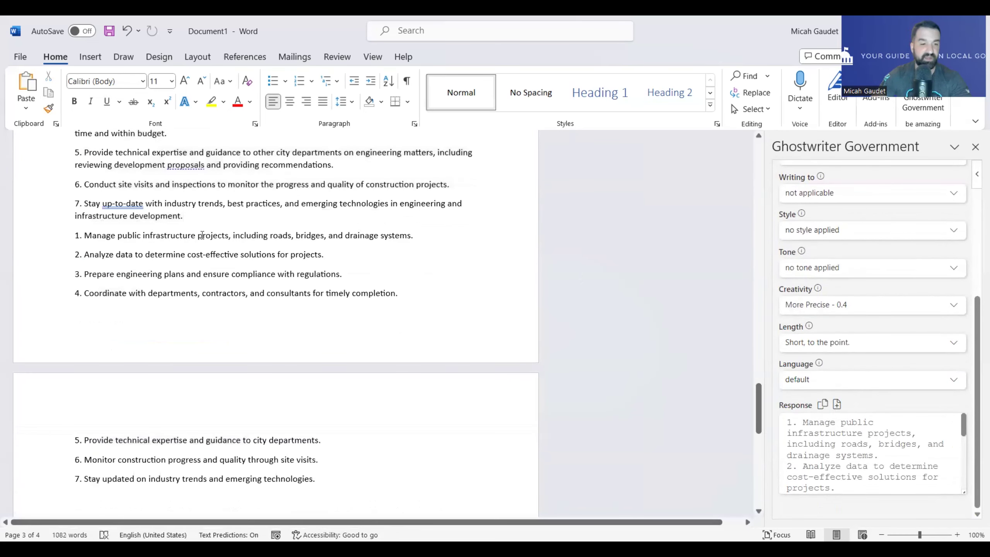
Delete the original seven longer Responsibilities items
scroll(202, 235, "up", 3)
left_click_drag(184, 340, 55, 219)
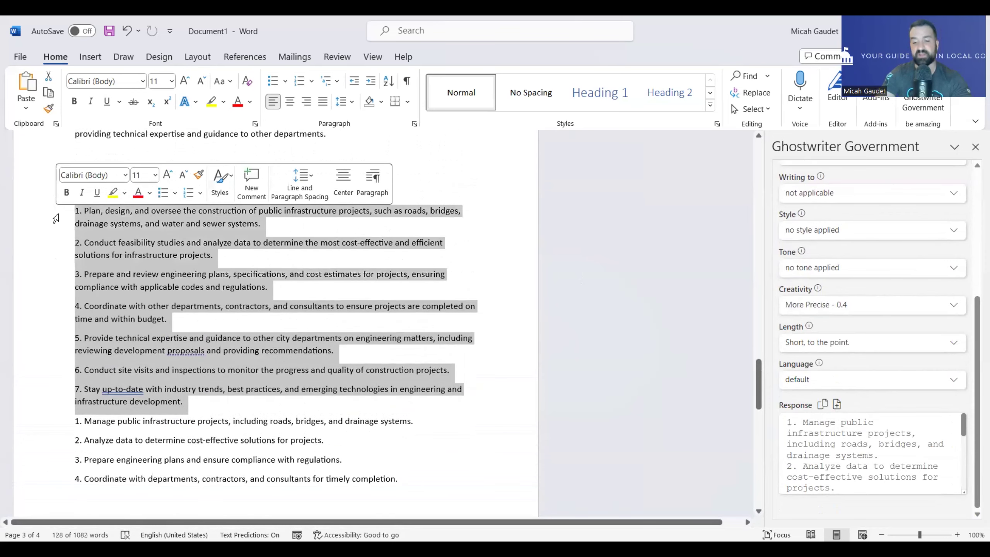
key("Delete")
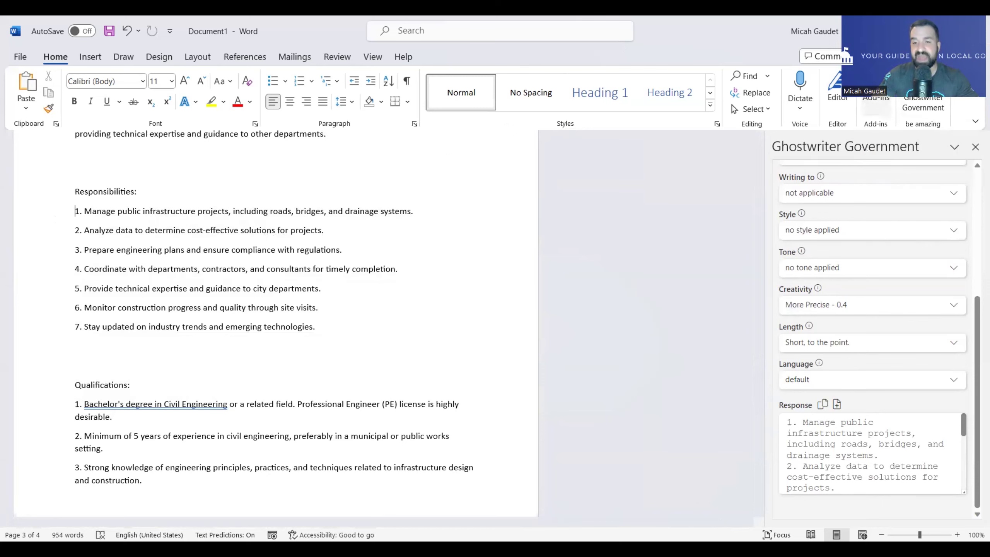
left_click(875, 99)
Search the Office Add-ins store for 'ghostwriter'
left_click(942, 401)
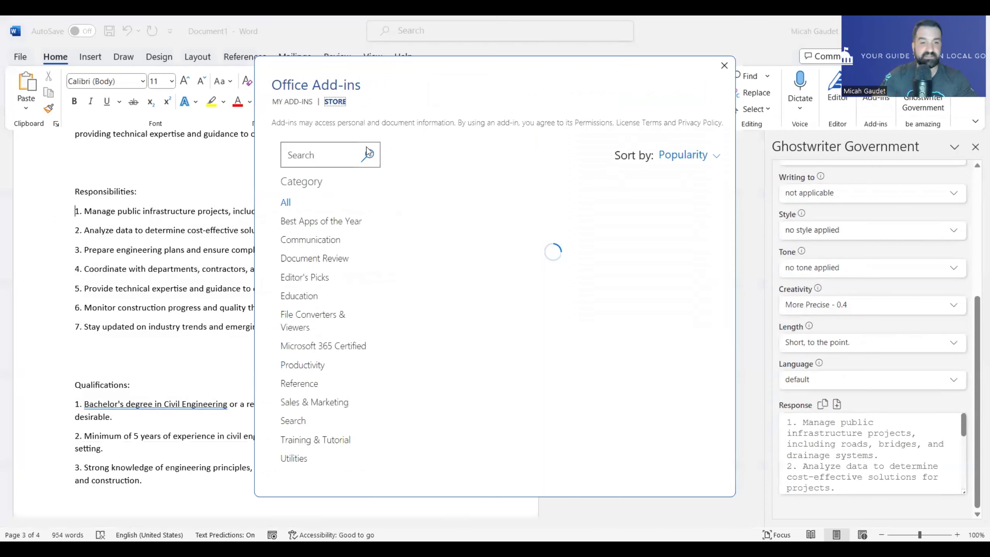
left_click(313, 155)
type("ghostwriter")
key("Return")
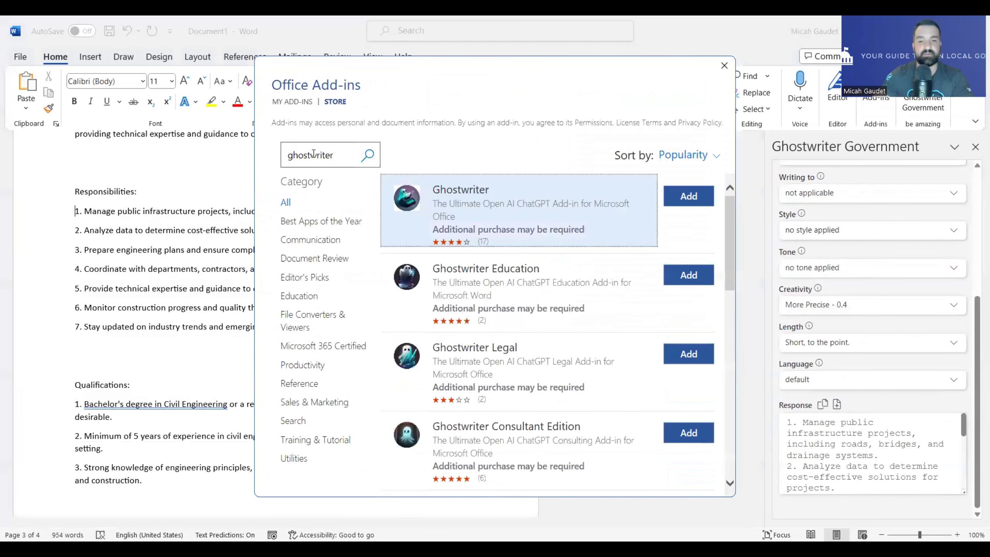